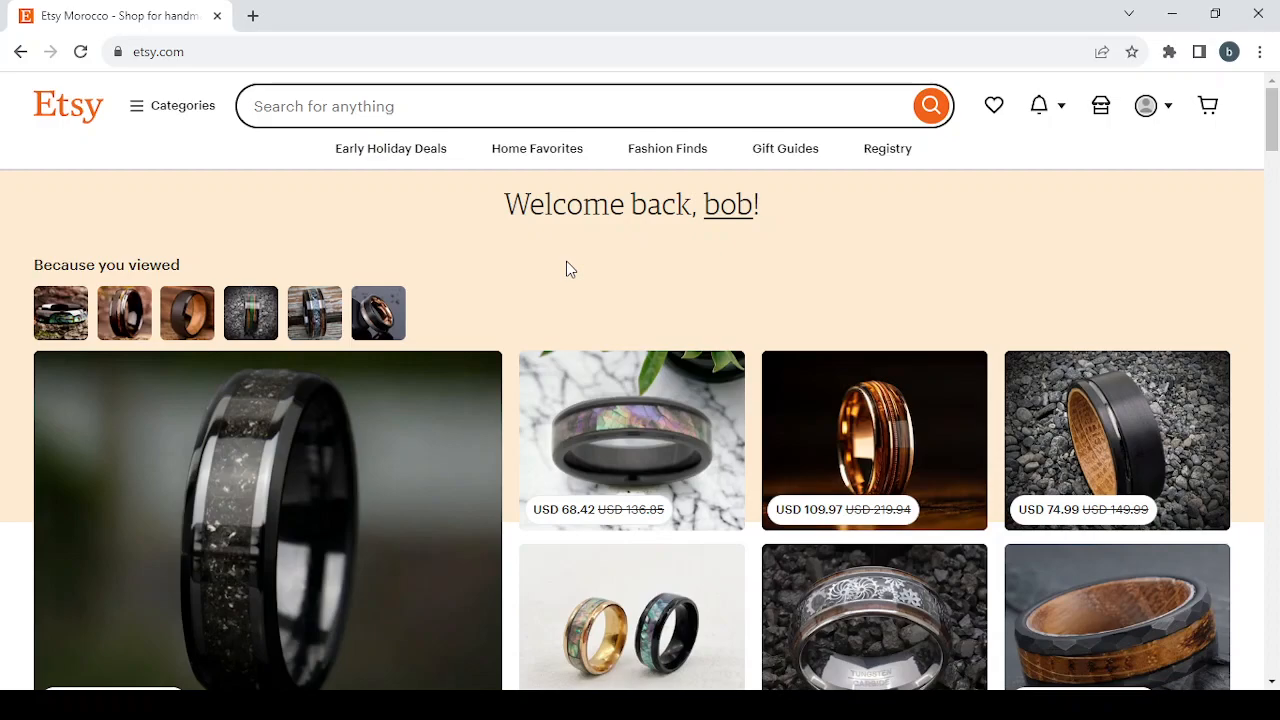
Step: Browse the recommended, sponsored, recently viewed and category items on the Etsy homepage
scroll(568, 268, down, 1)
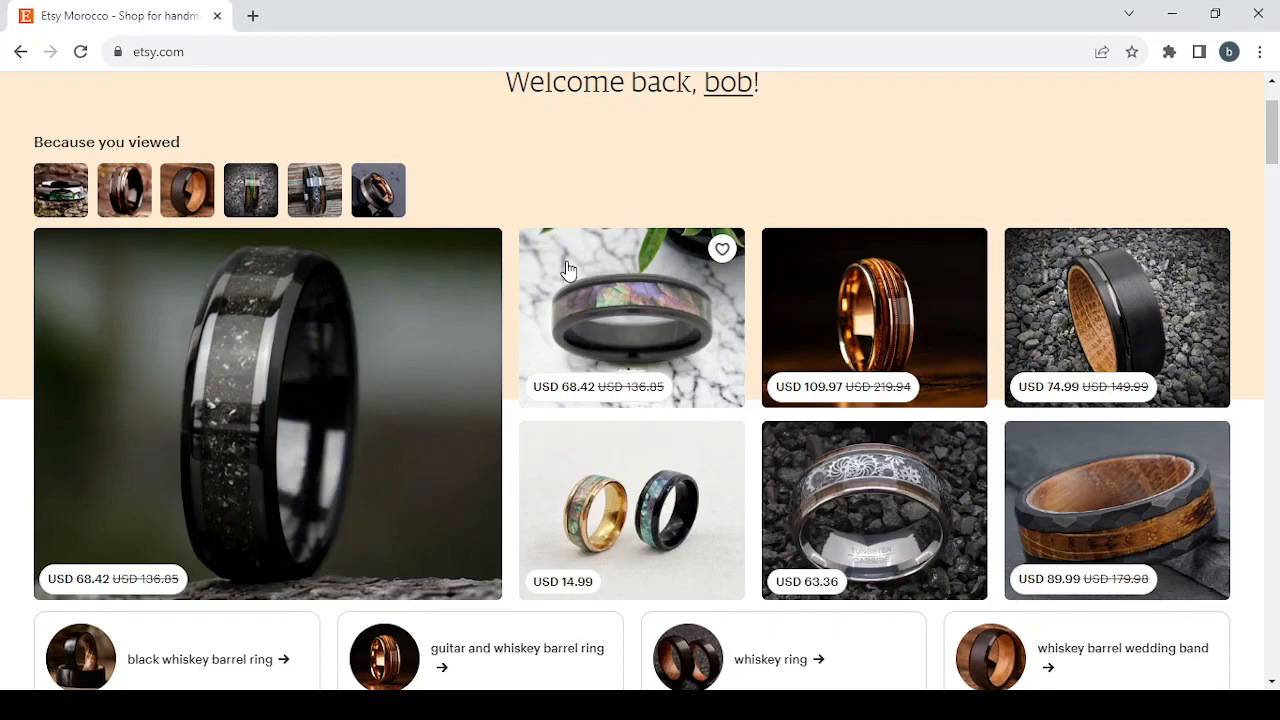
scroll(568, 268, down, 1)
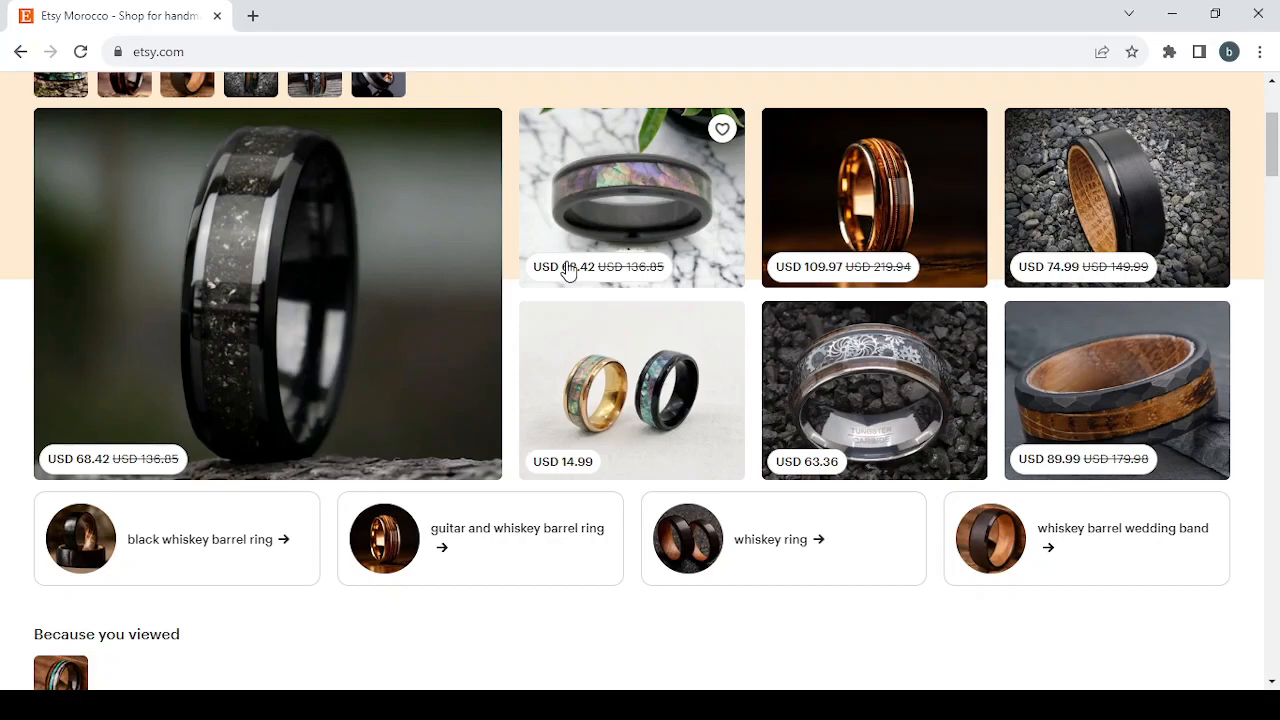
scroll(568, 270, down, 1)
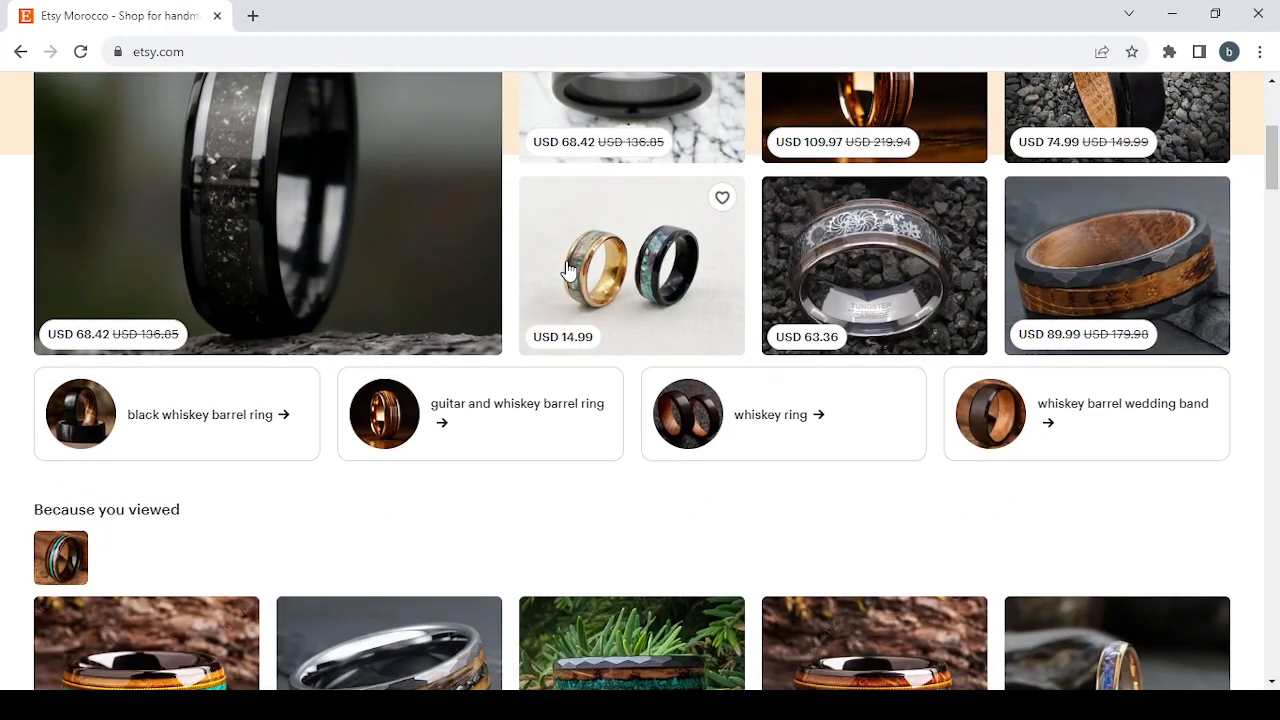
scroll(568, 270, down, 2)
scroll(568, 270, down, 3)
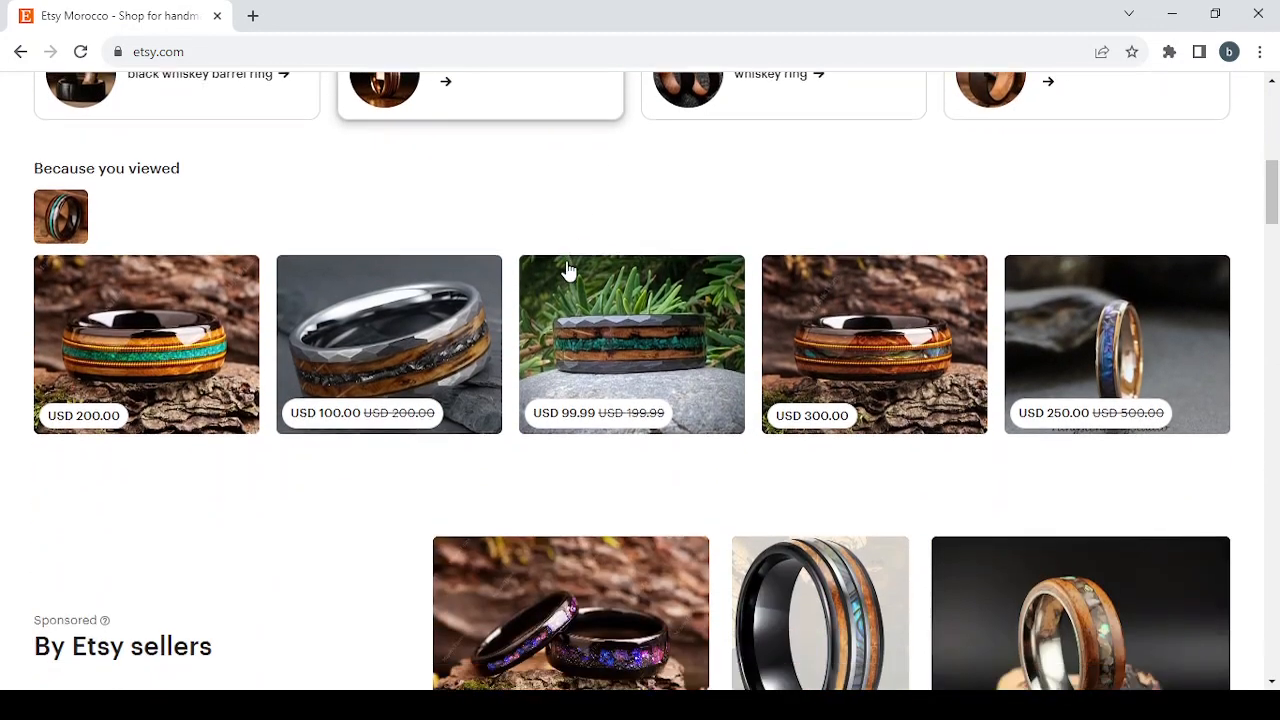
scroll(568, 270, down, 2)
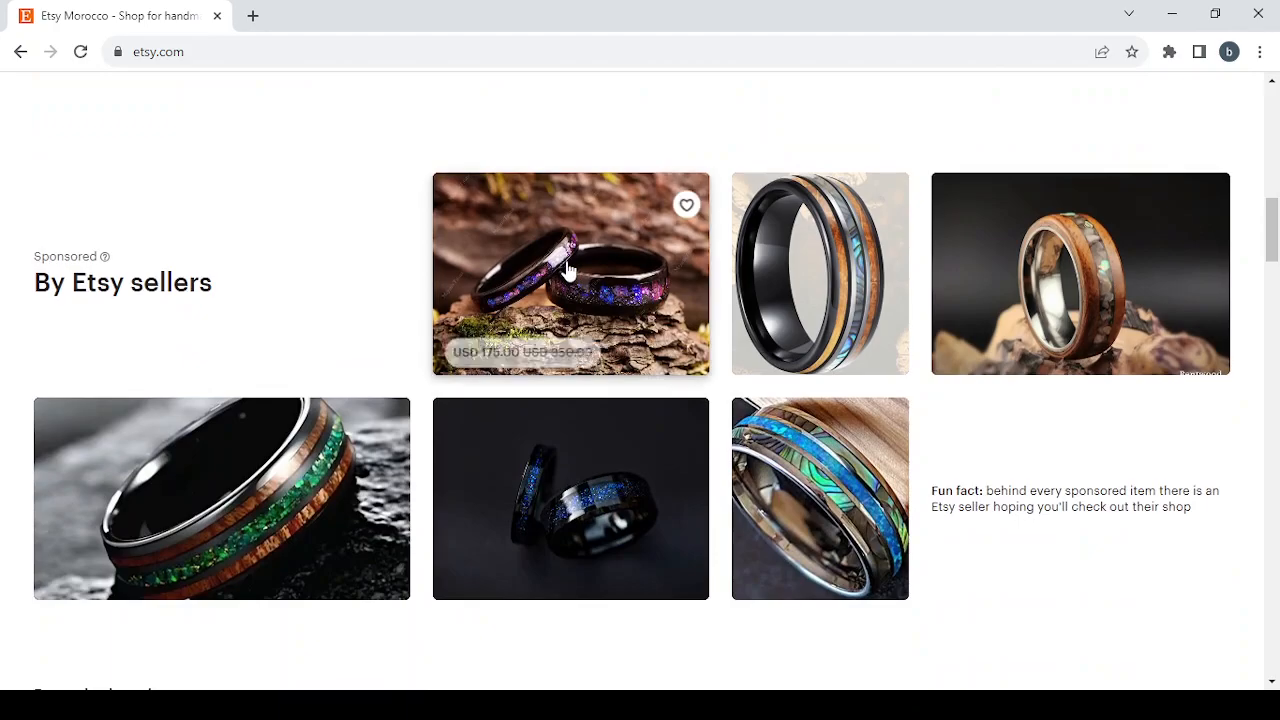
scroll(568, 270, down, 3)
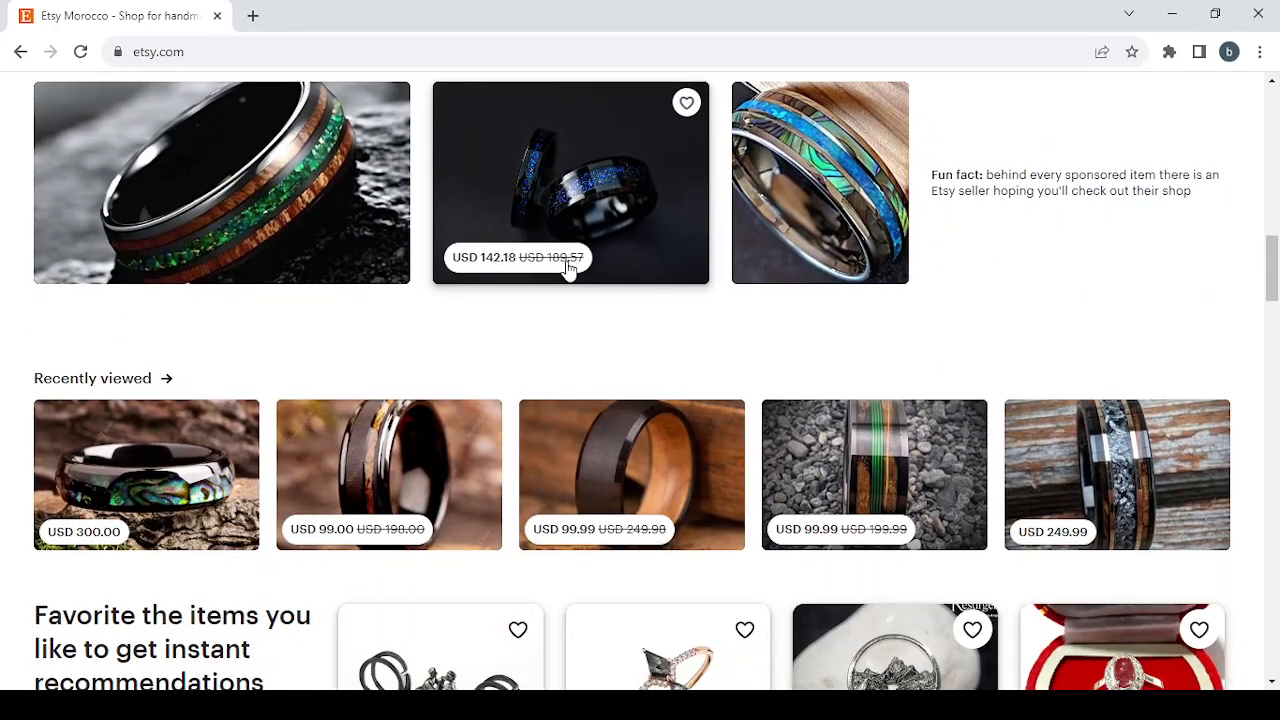
scroll(568, 270, down, 1)
scroll(566, 269, up, 2)
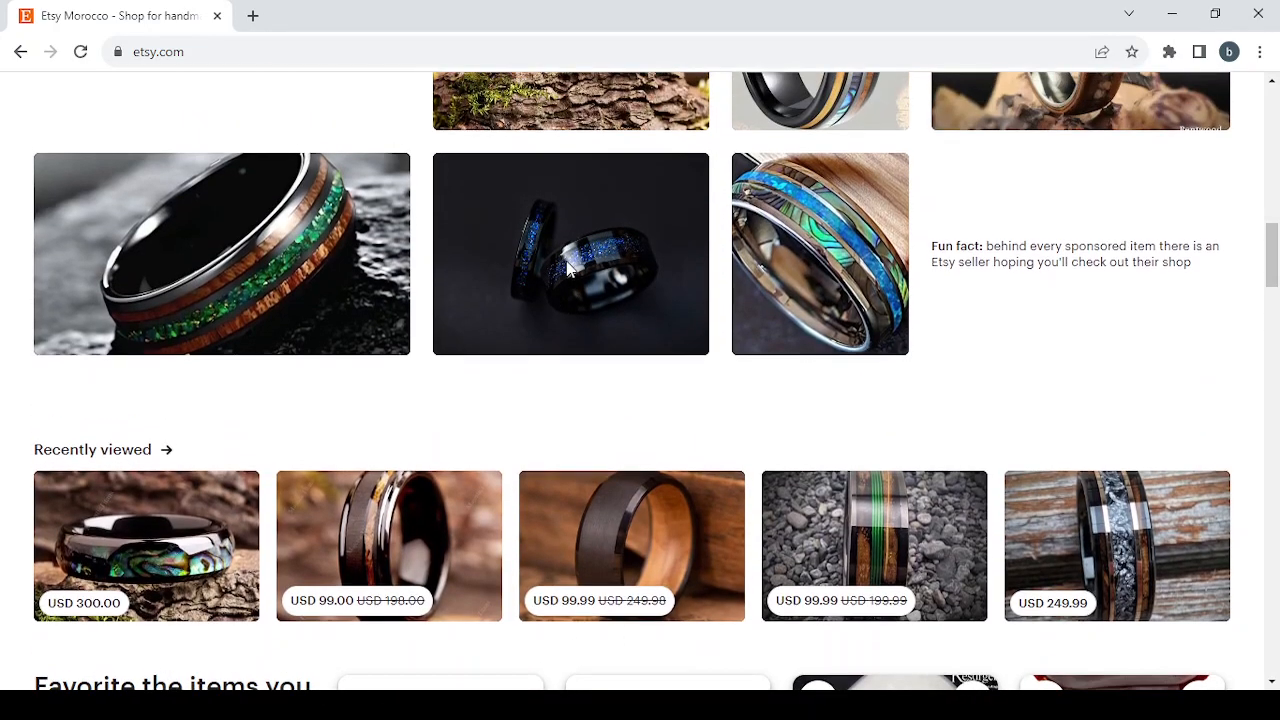
scroll(566, 269, up, 1)
scroll(567, 270, down, 2)
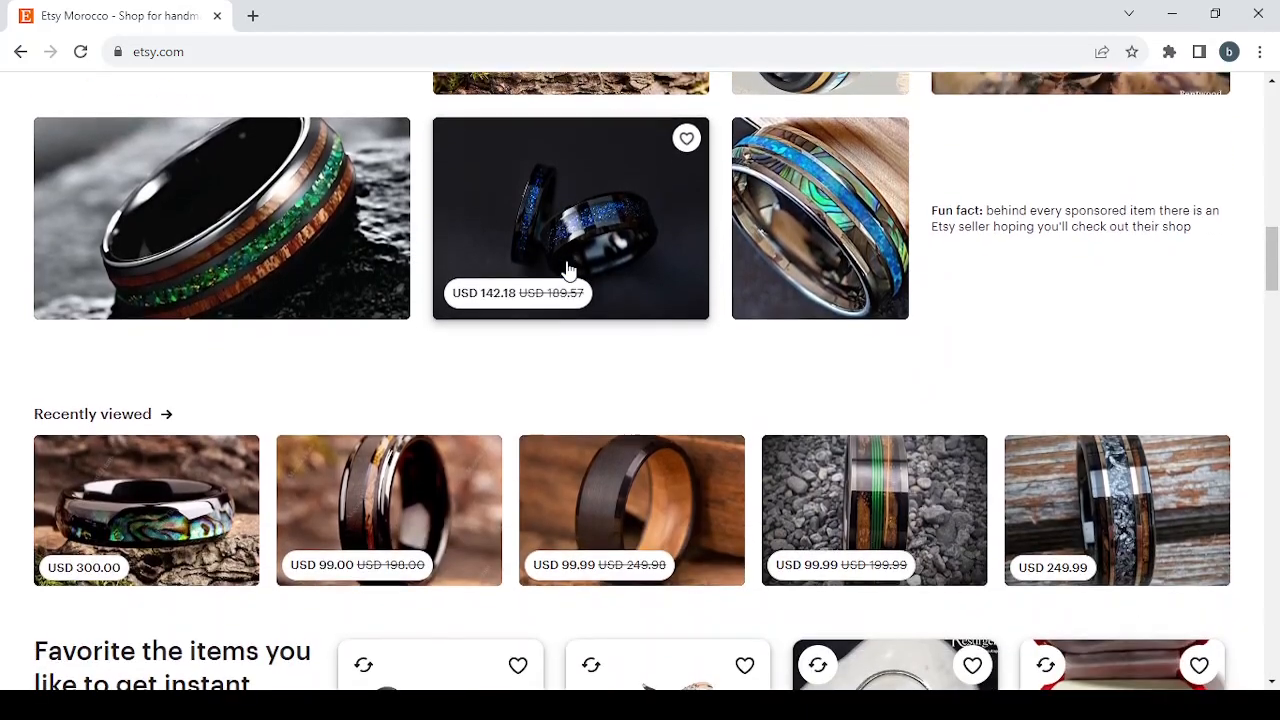
scroll(567, 270, down, 2)
scroll(566, 268, down, 3)
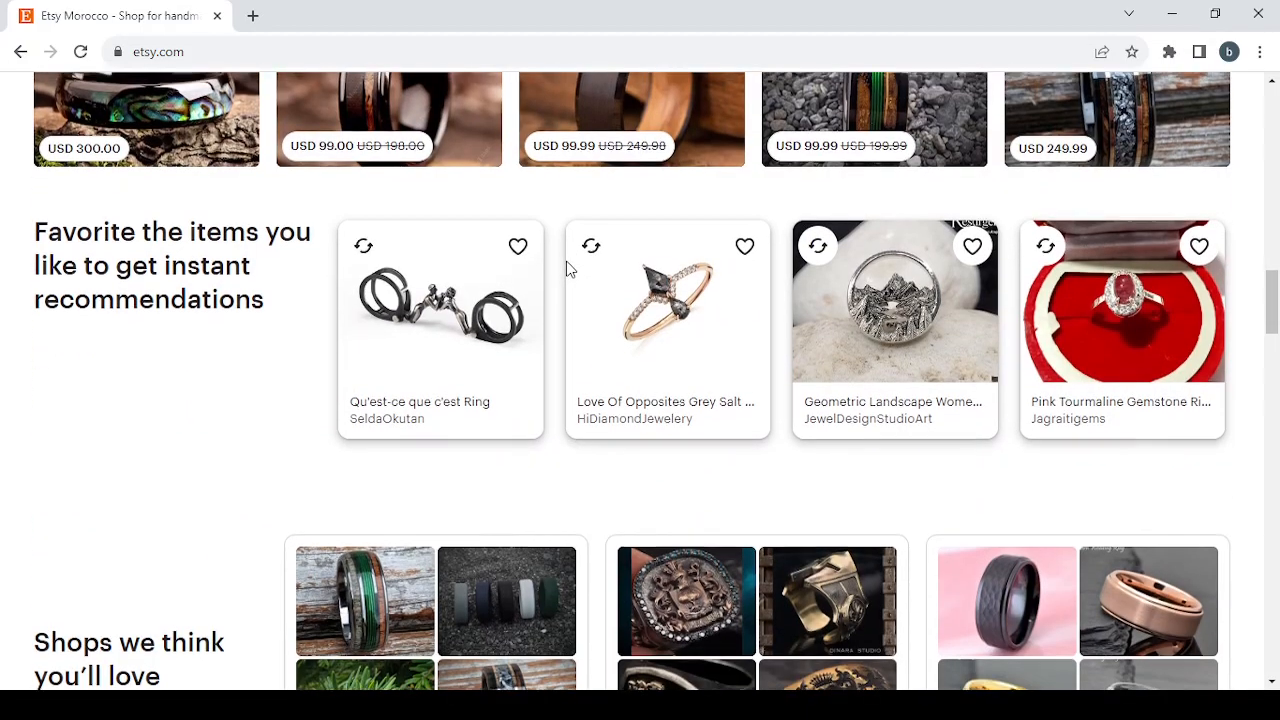
scroll(566, 268, down, 6)
scroll(566, 268, down, 15)
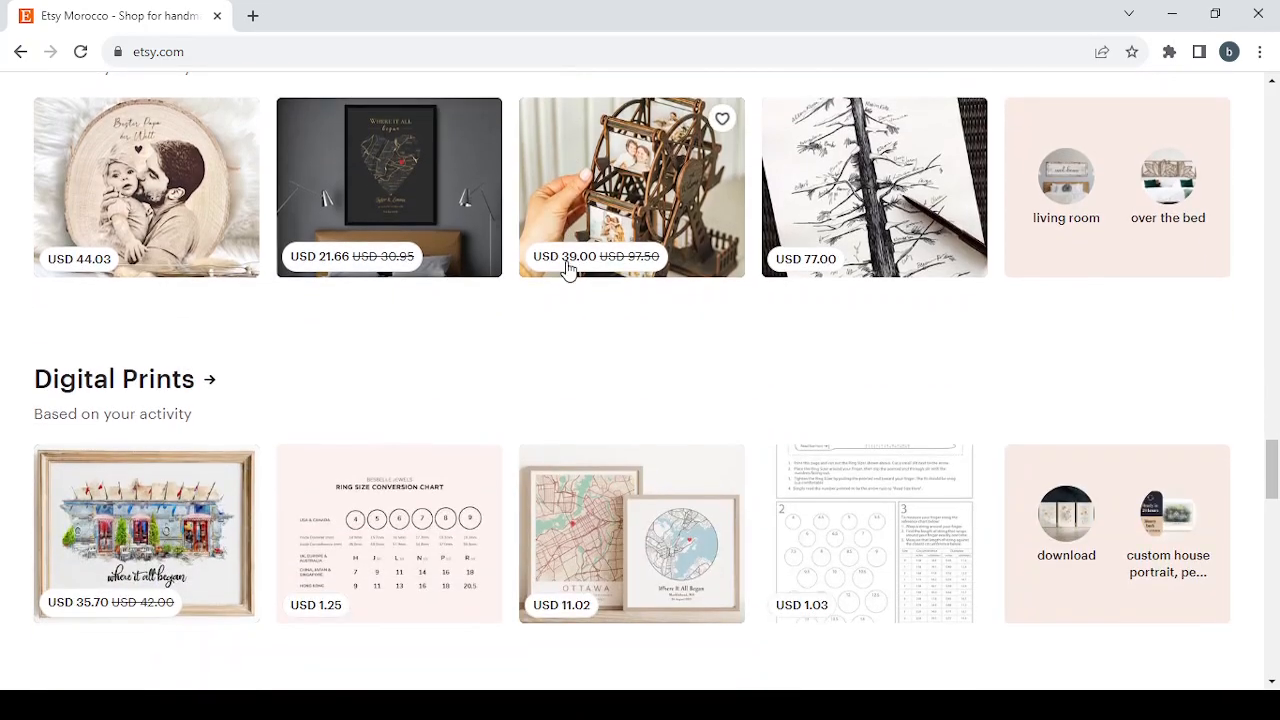
scroll(567, 270, up, 20)
scroll(566, 270, up, 3)
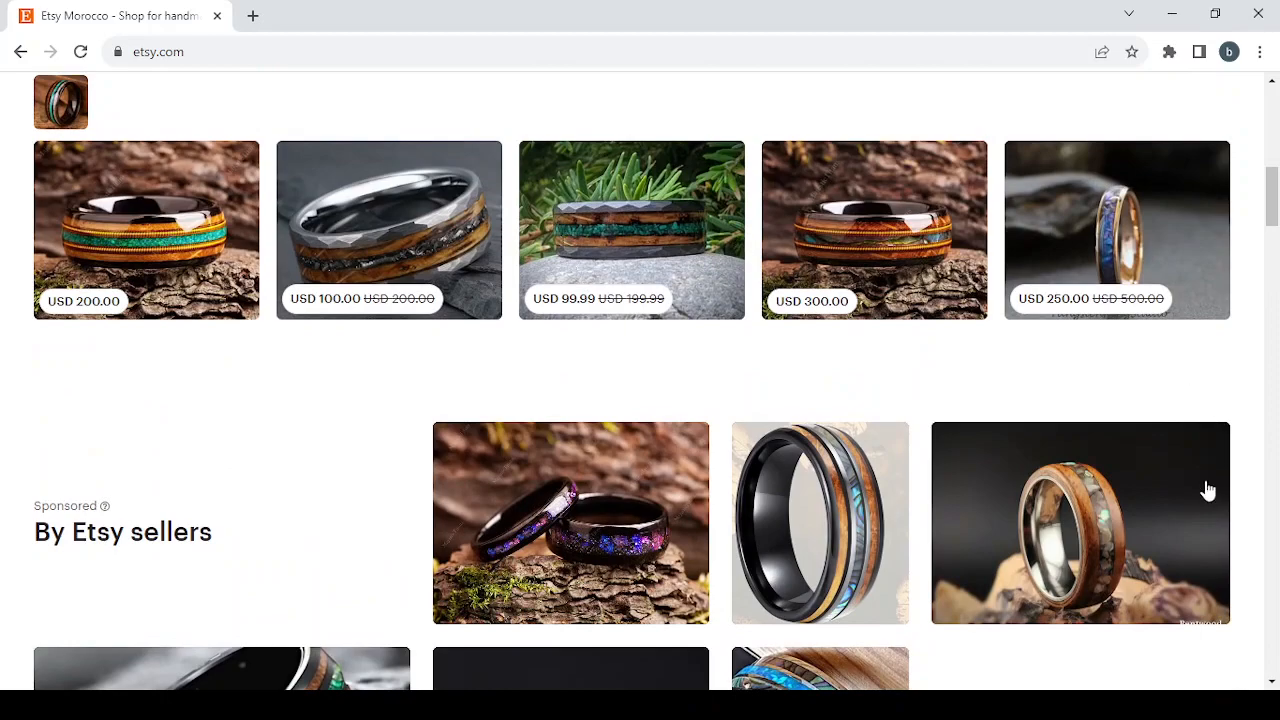
Step: Open the sponsored Bentwood Ring listing with Hawaiian Koa and abalone inlay and view its first four product photos
click(1113, 510)
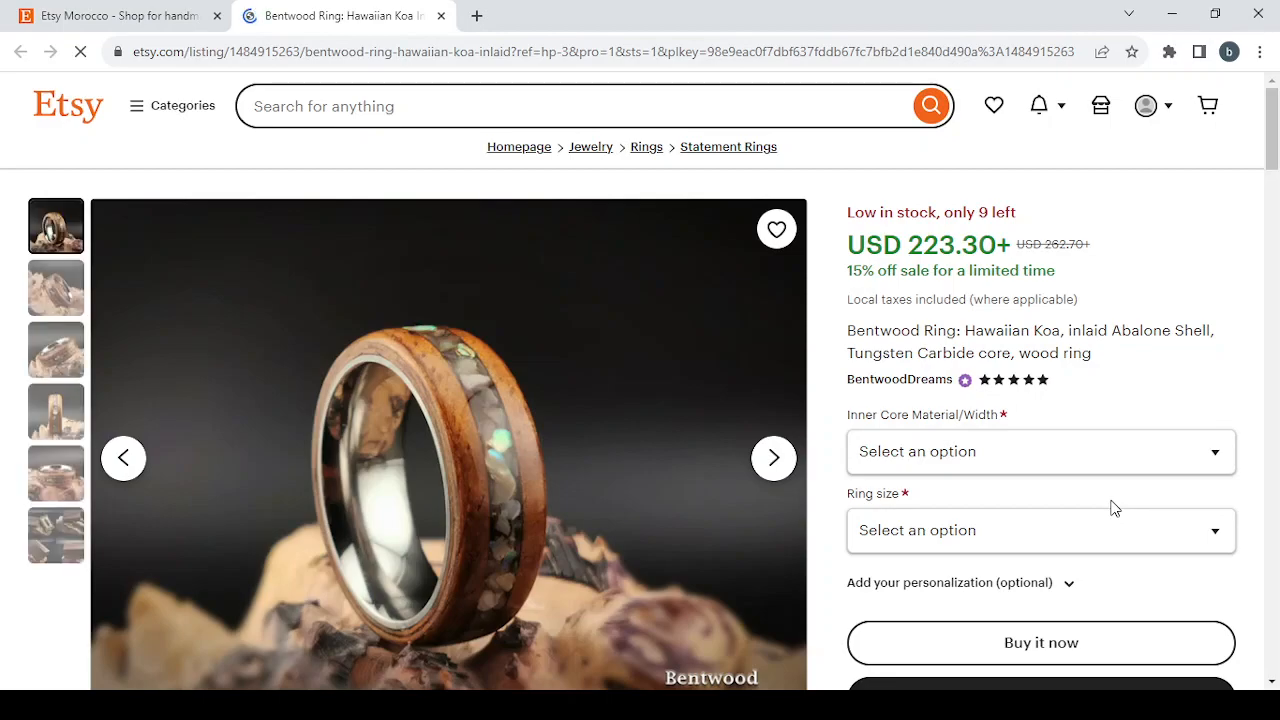
scroll(865, 408, down, 1)
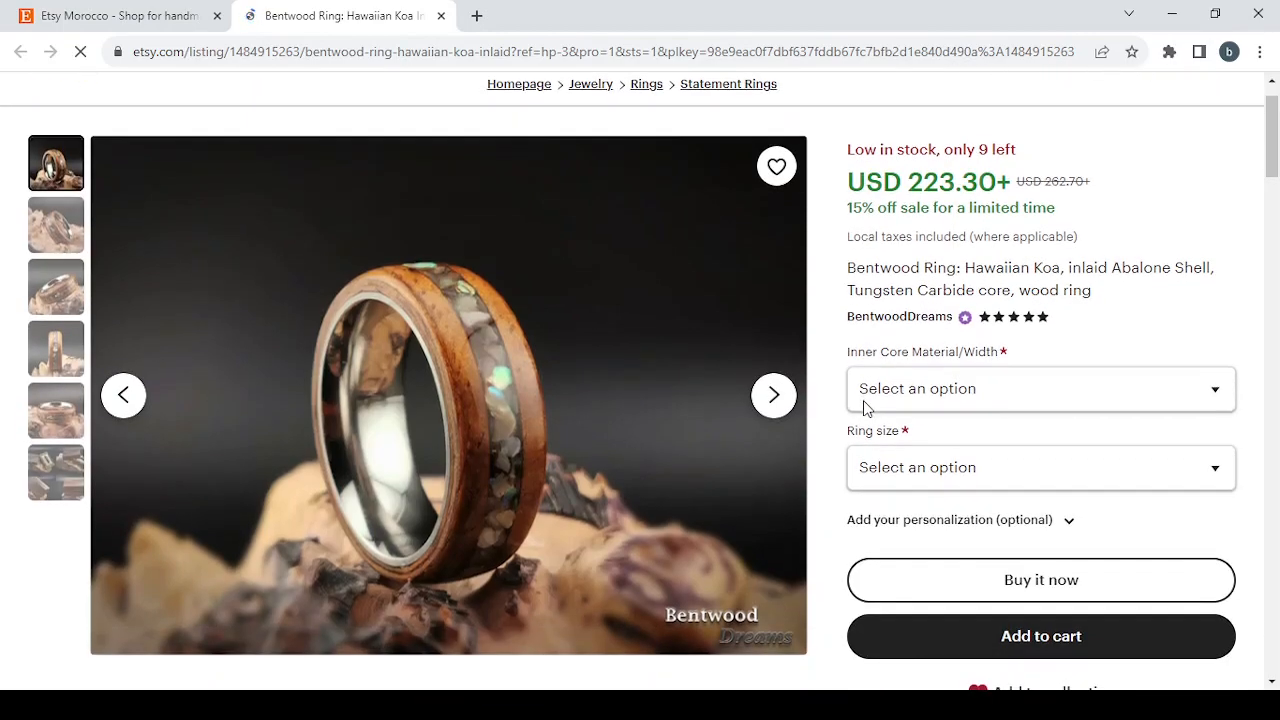
click(774, 395)
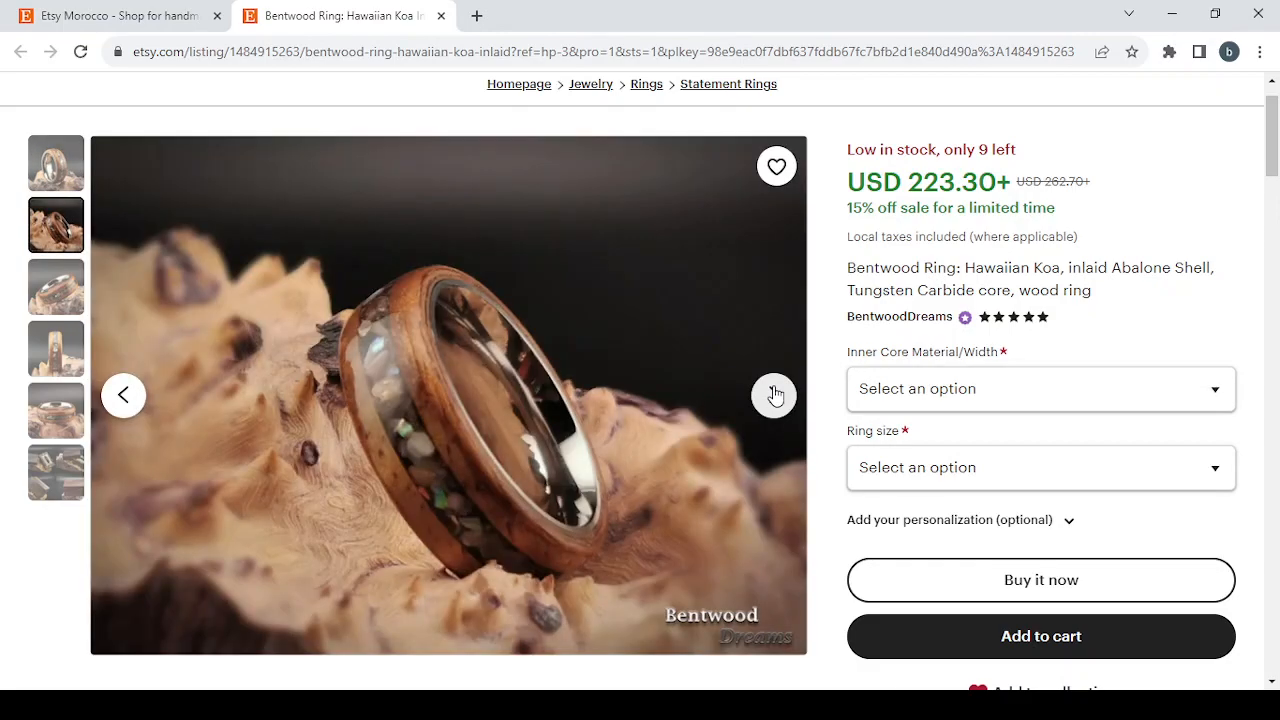
click(774, 395)
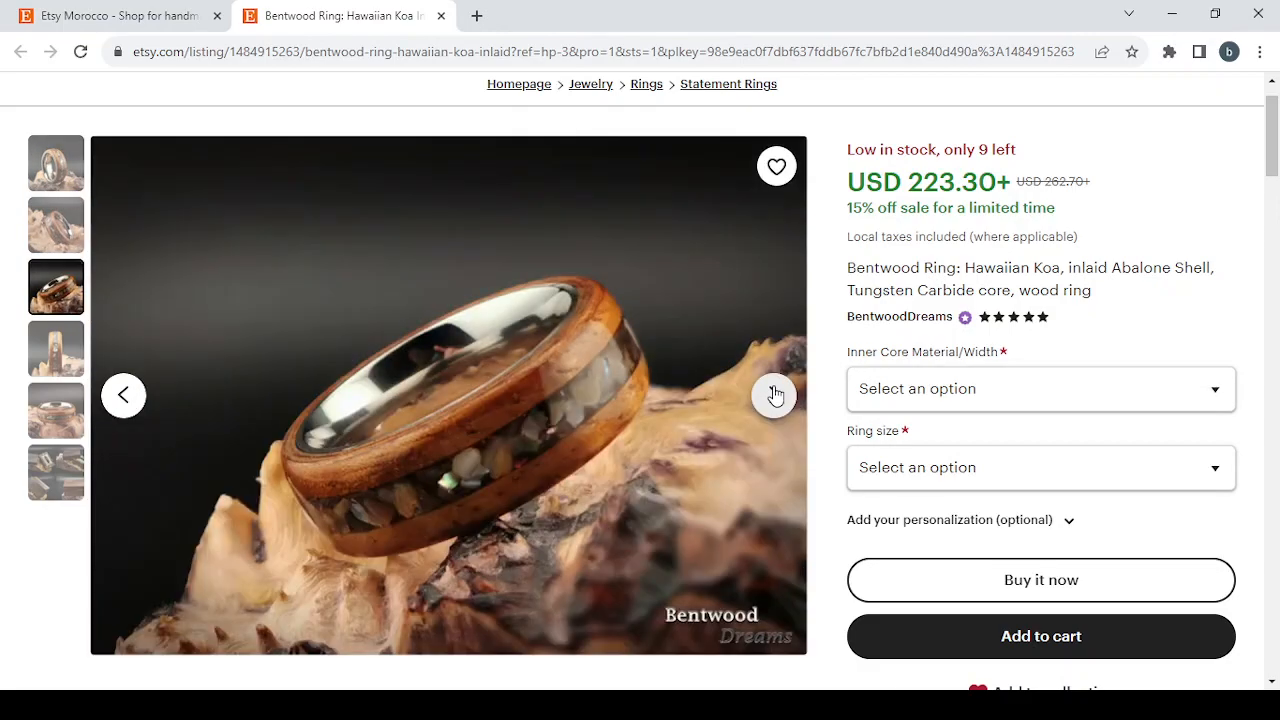
click(774, 395)
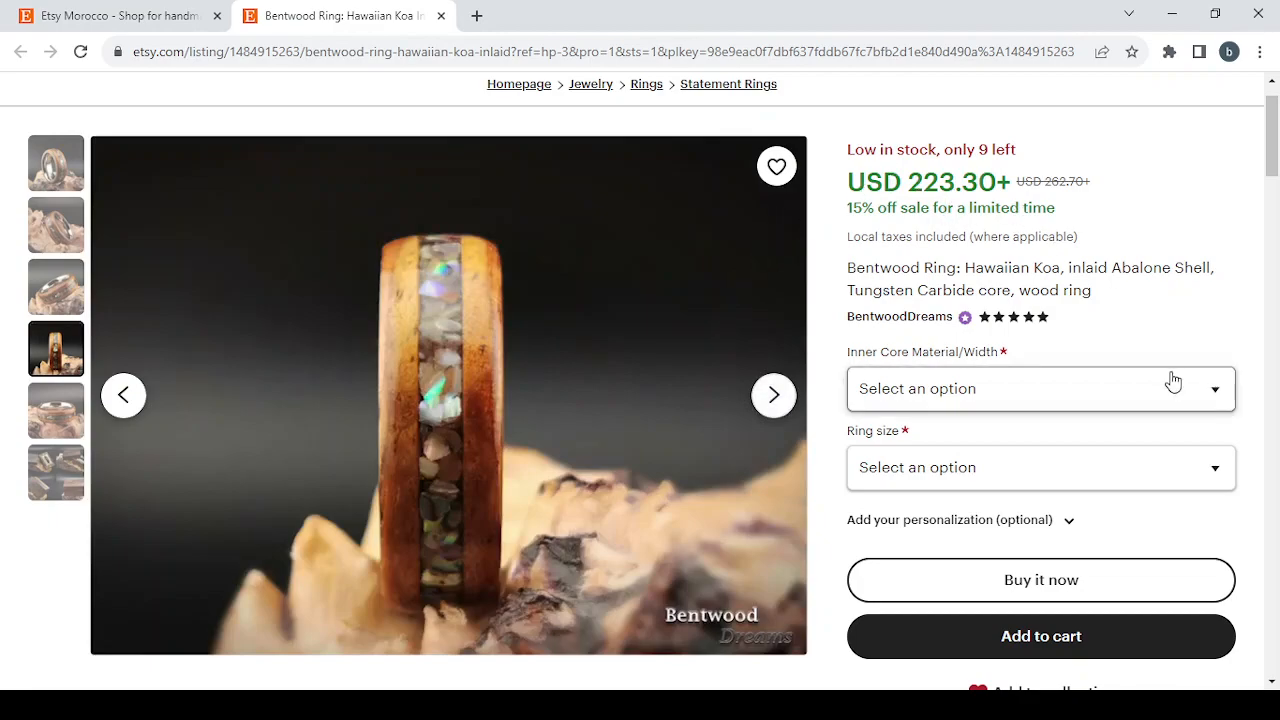
Step: Review the ring listing's options, reviews, item details and shipping policies, and close the listing
scroll(1173, 381, down, 1)
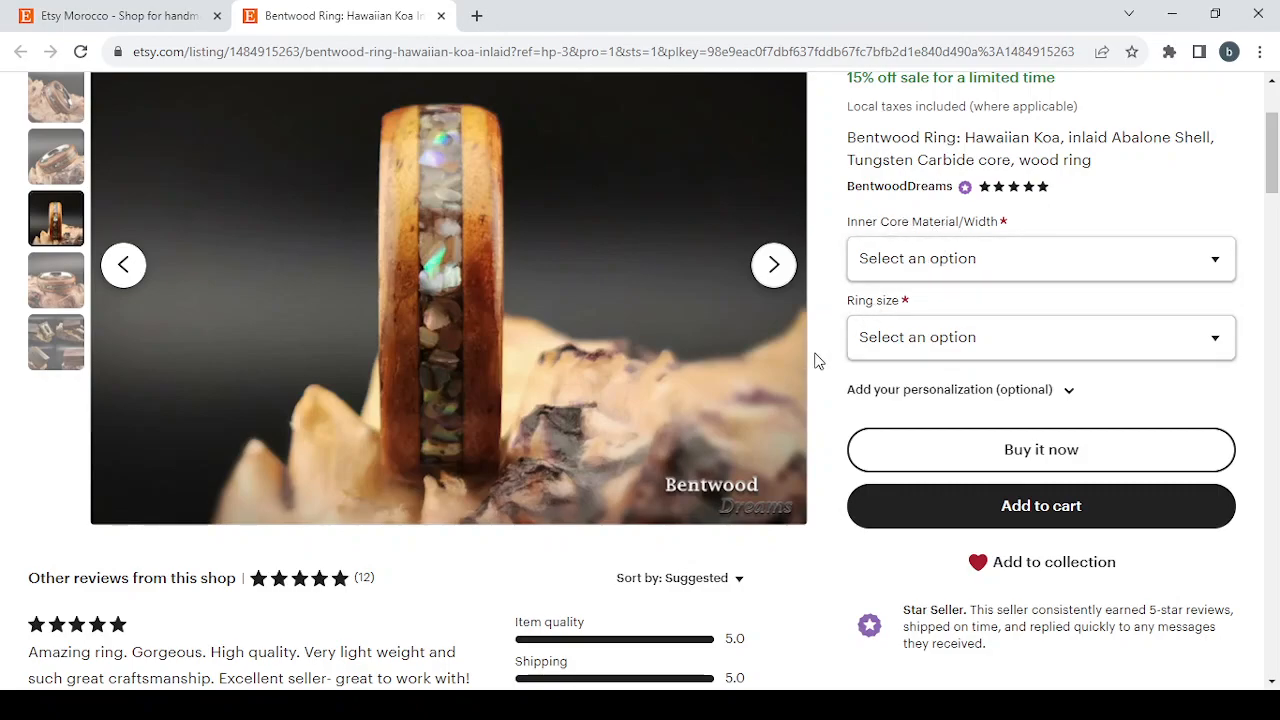
scroll(815, 358, down, 4)
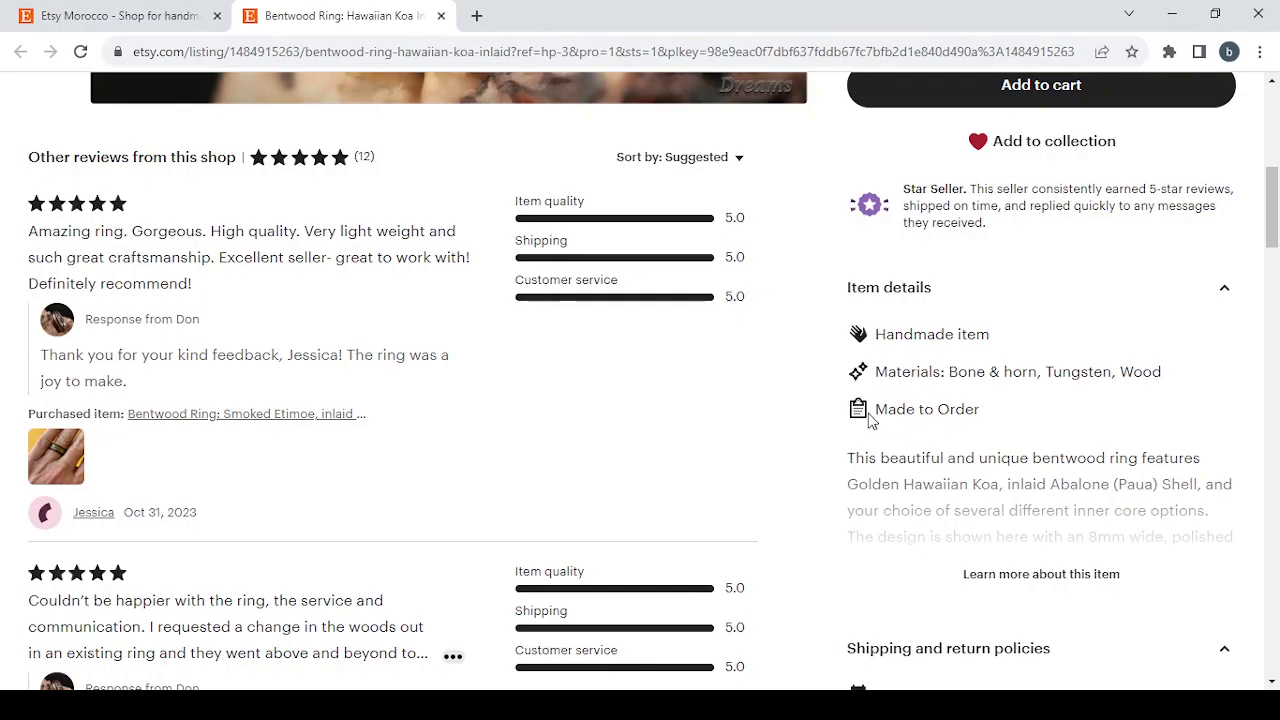
scroll(1164, 419, down, 3)
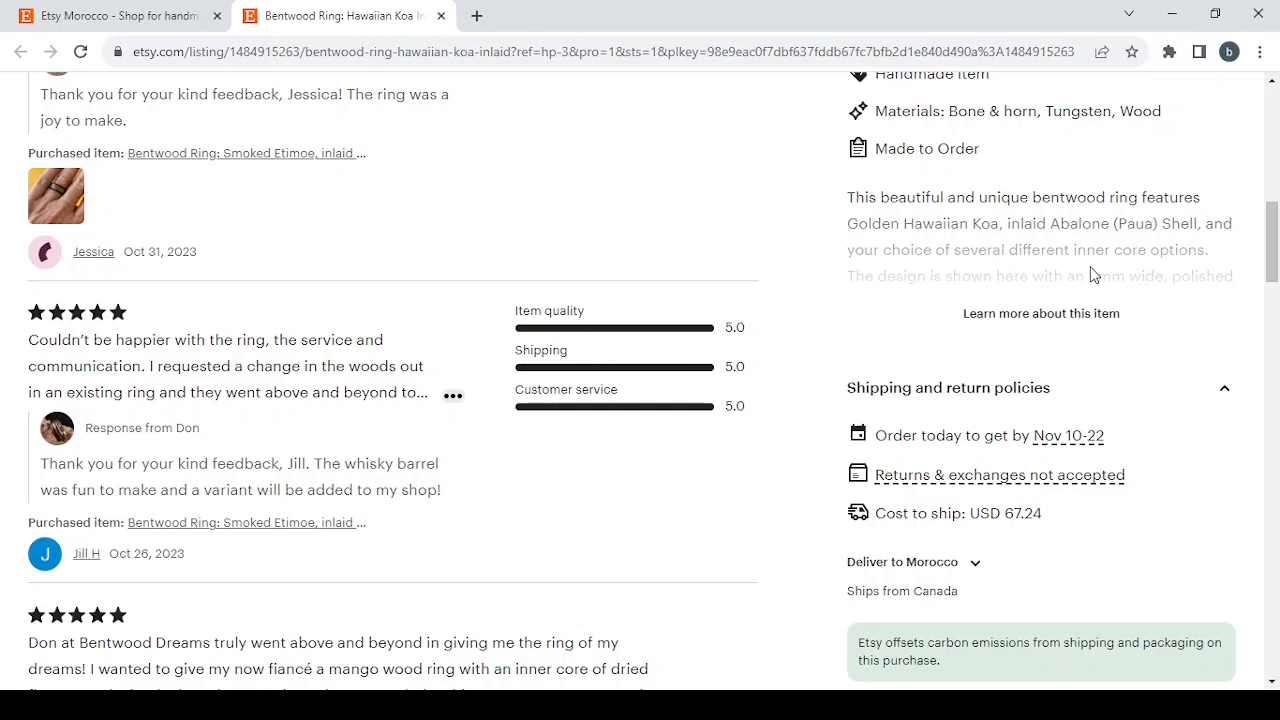
scroll(1093, 275, down, 2)
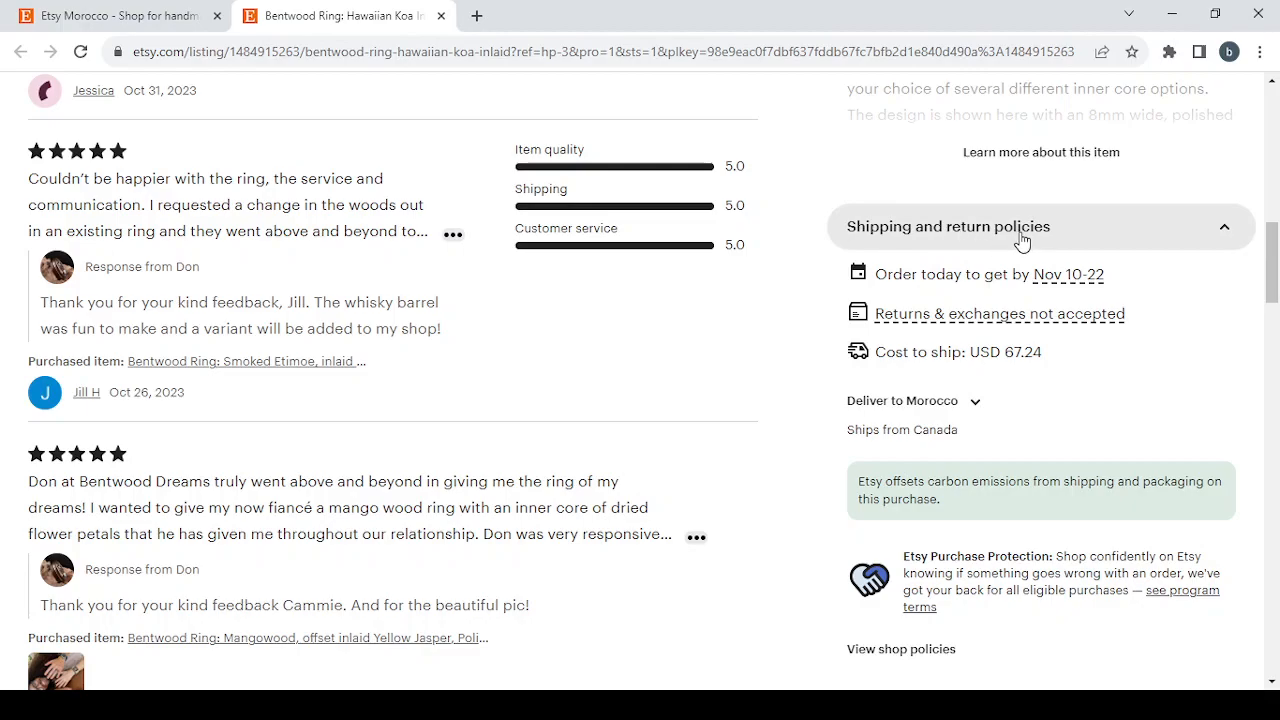
scroll(657, 280, up, 15)
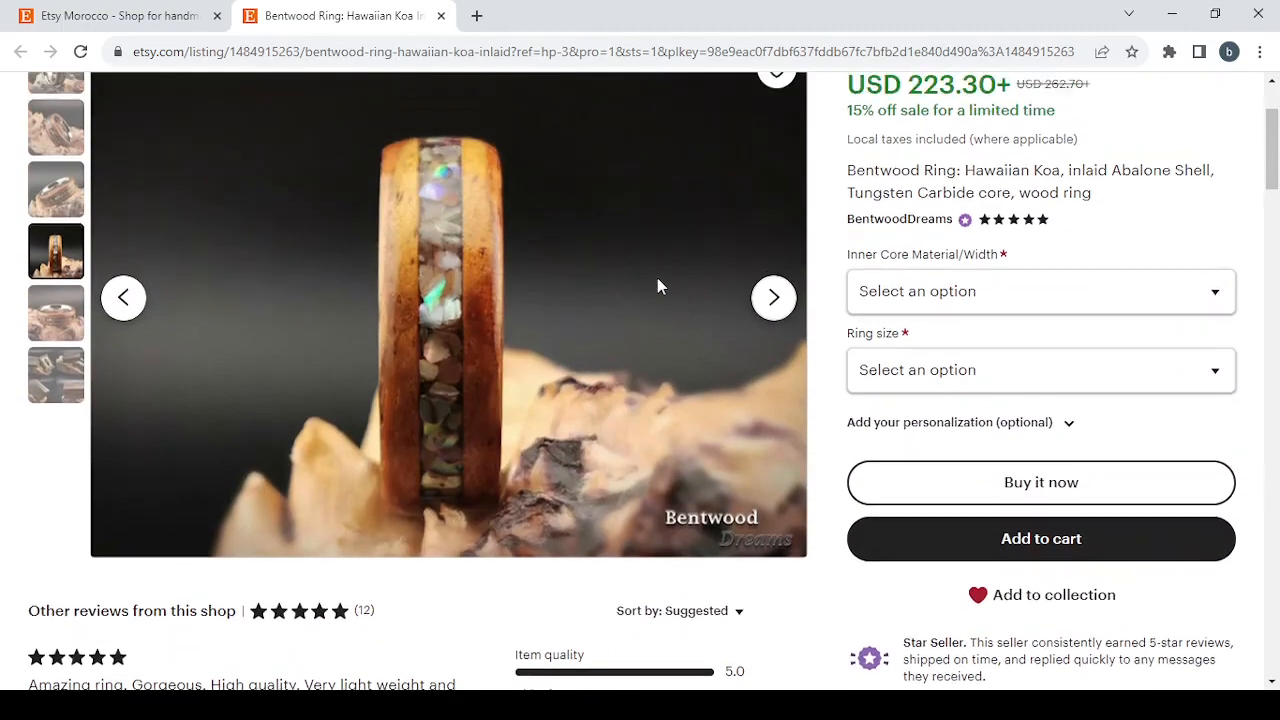
click(441, 16)
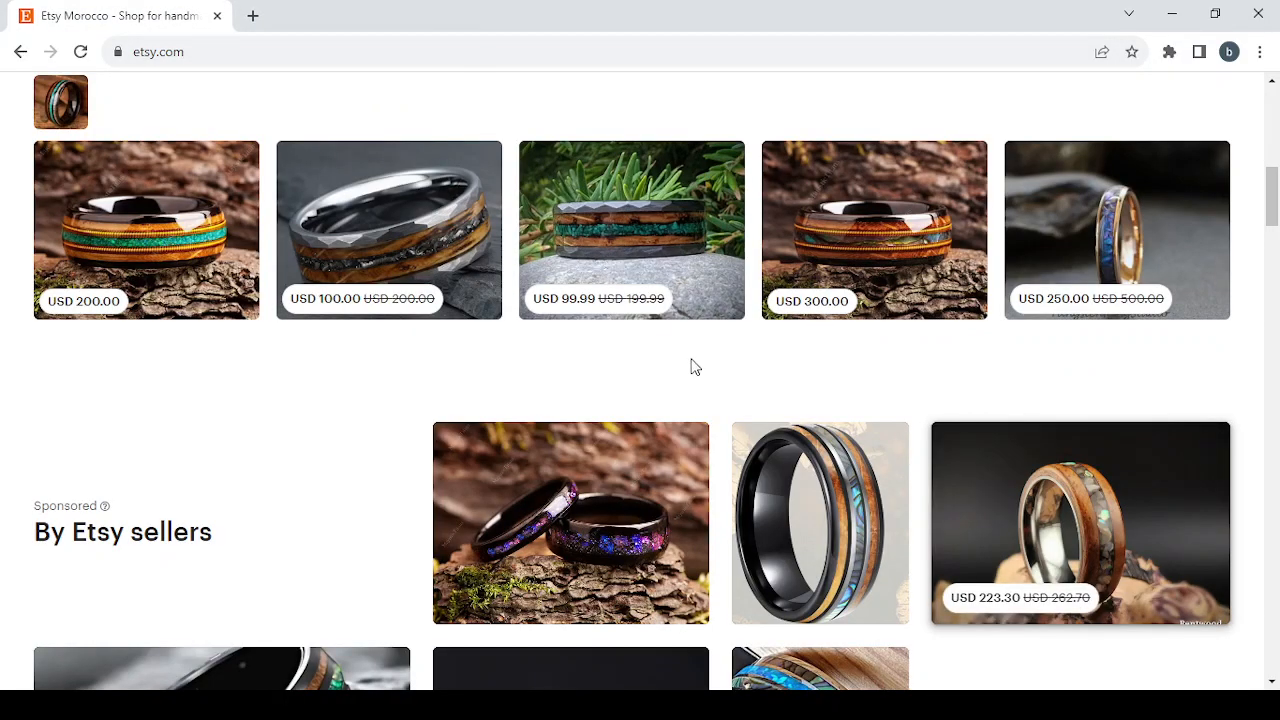
Step: Open the Shop Manager from the homepage and go back to the Shop preferences stage of the shop setup
scroll(693, 365, up, 10)
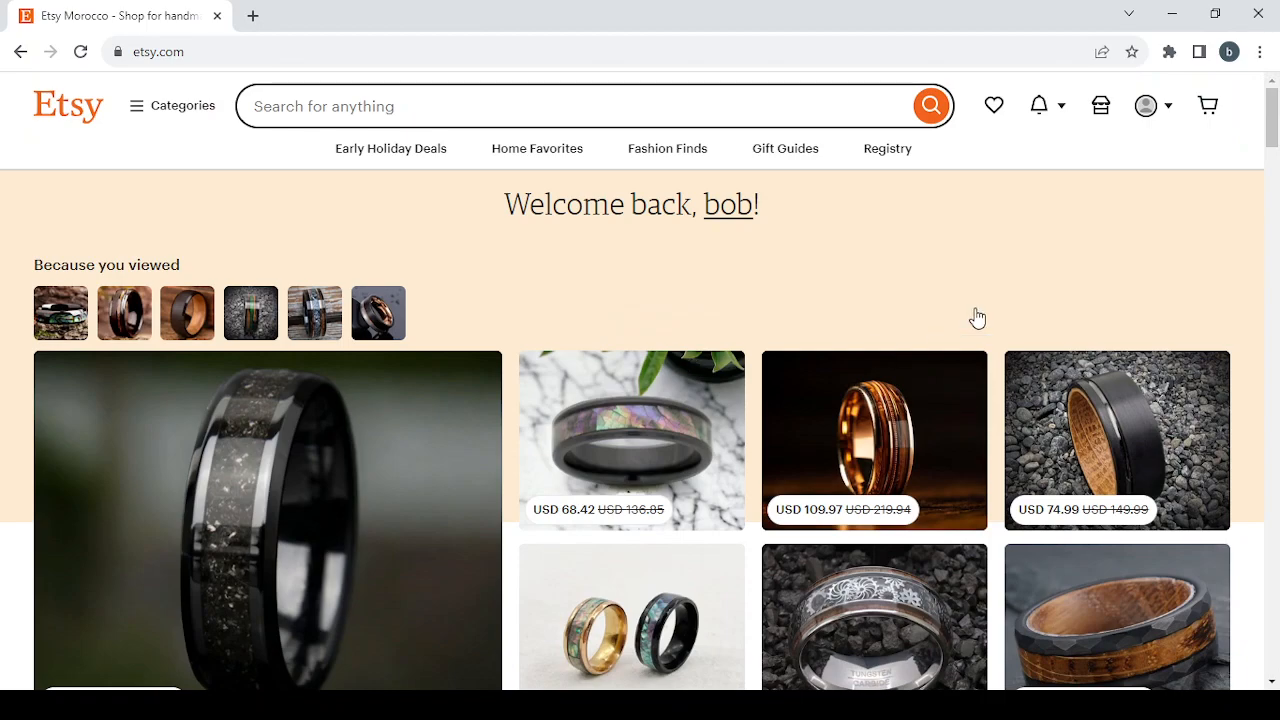
click(1101, 107)
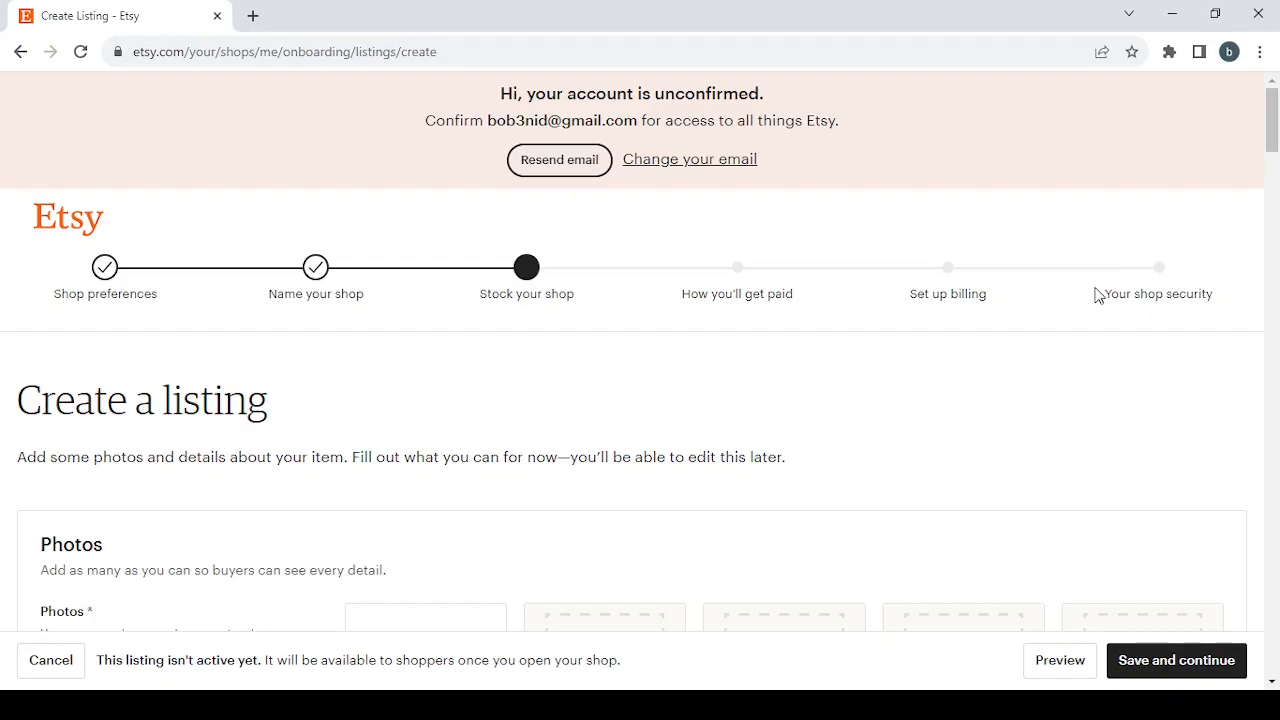
click(102, 270)
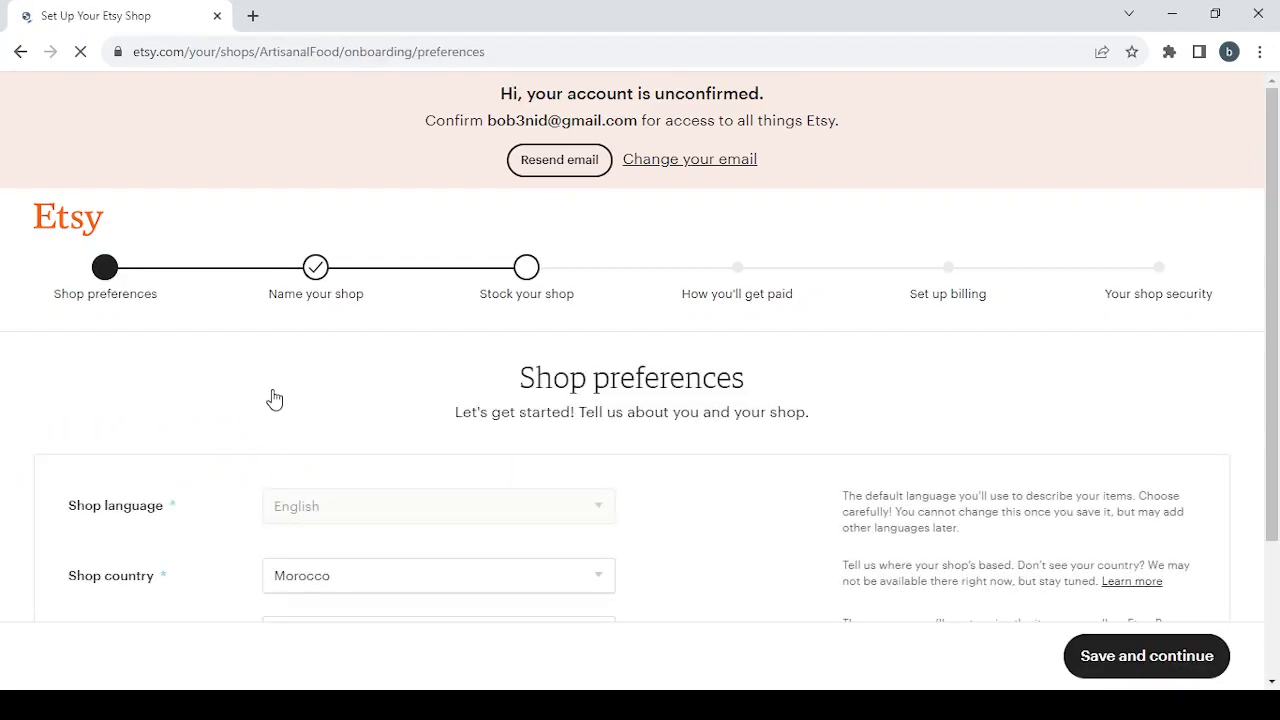
Step: Set the shop currency to United States Dollar and save the shop preferences
scroll(295, 417, down, 3)
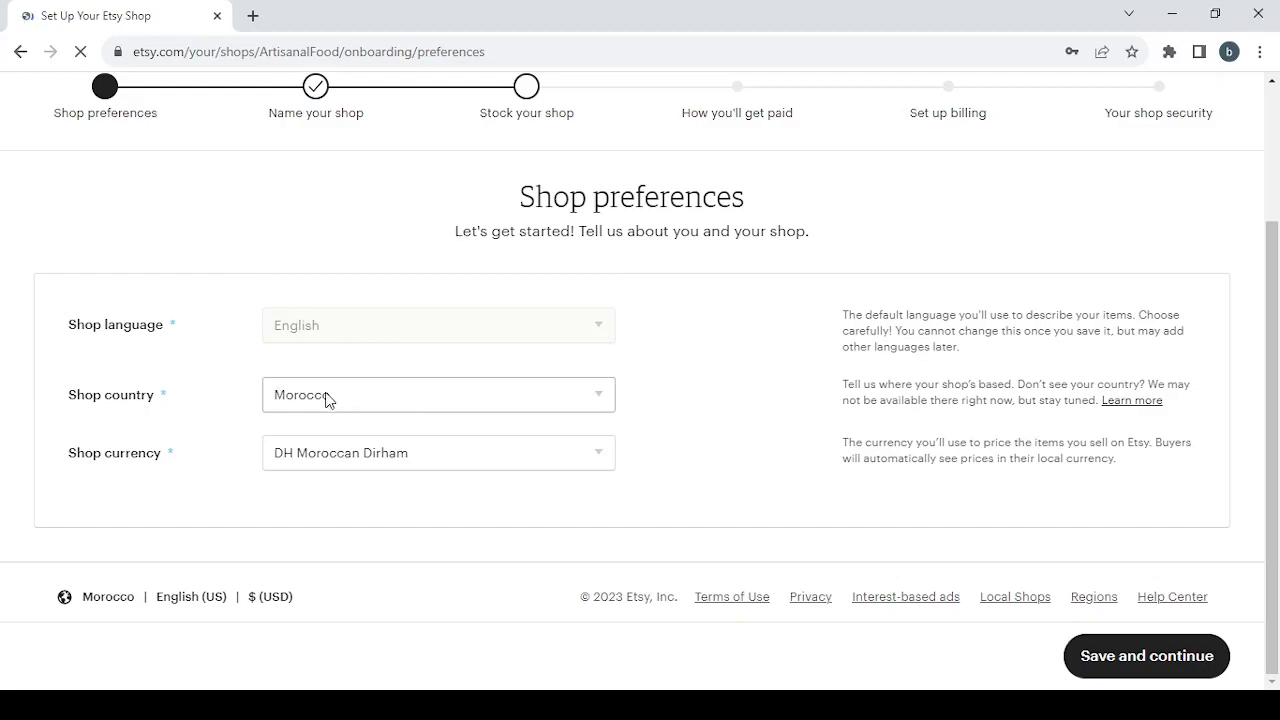
click(418, 454)
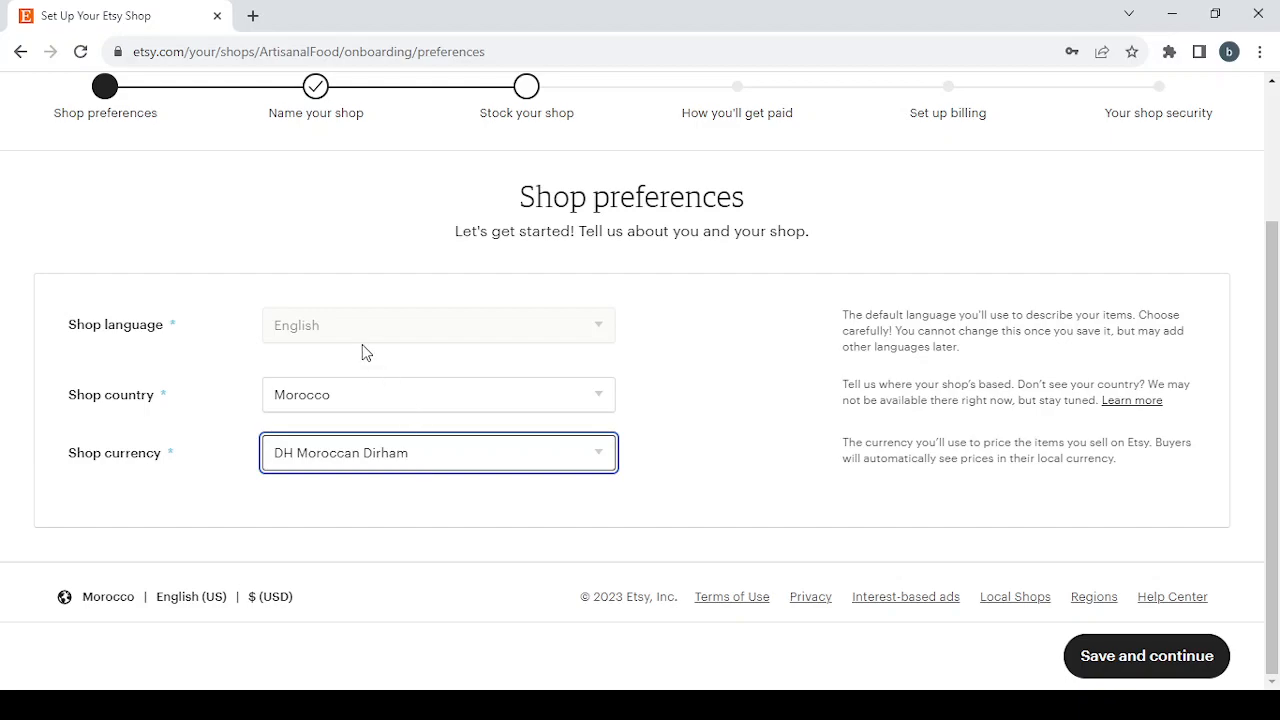
click(355, 129)
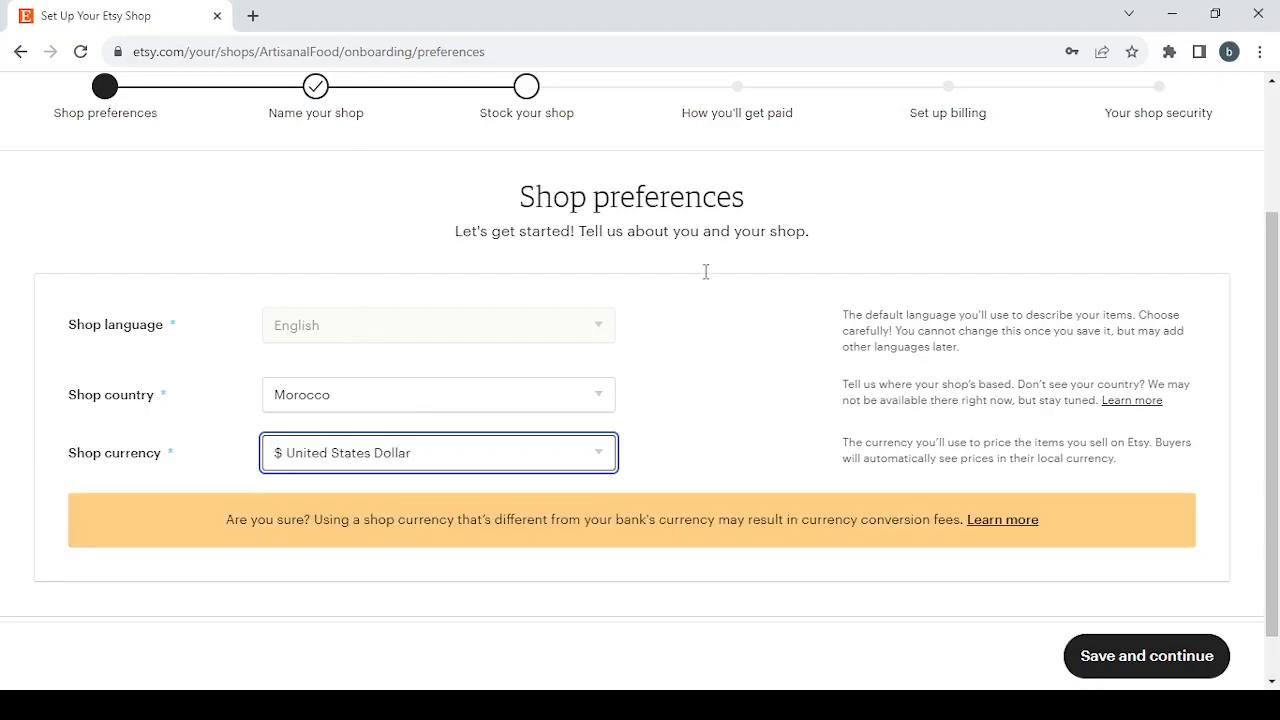
click(1156, 660)
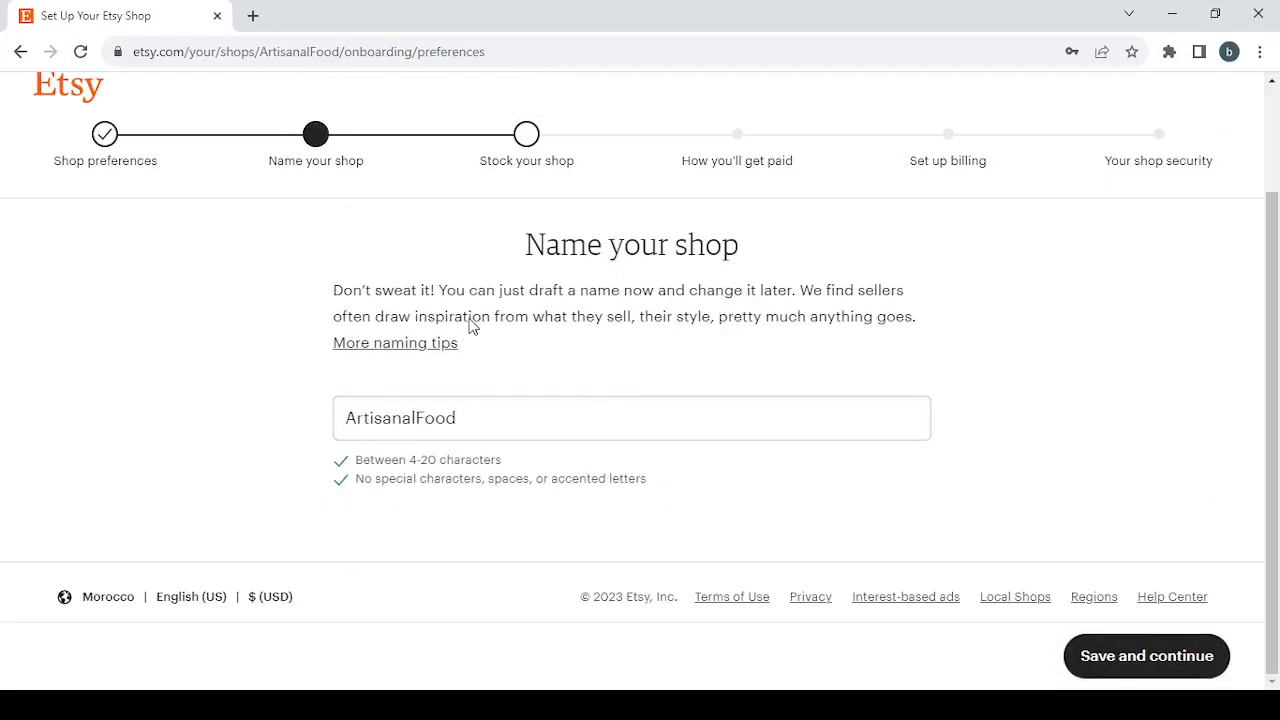
Step: Replace the existing shop name with DigitalProducts, written without a space
double_click(469, 425)
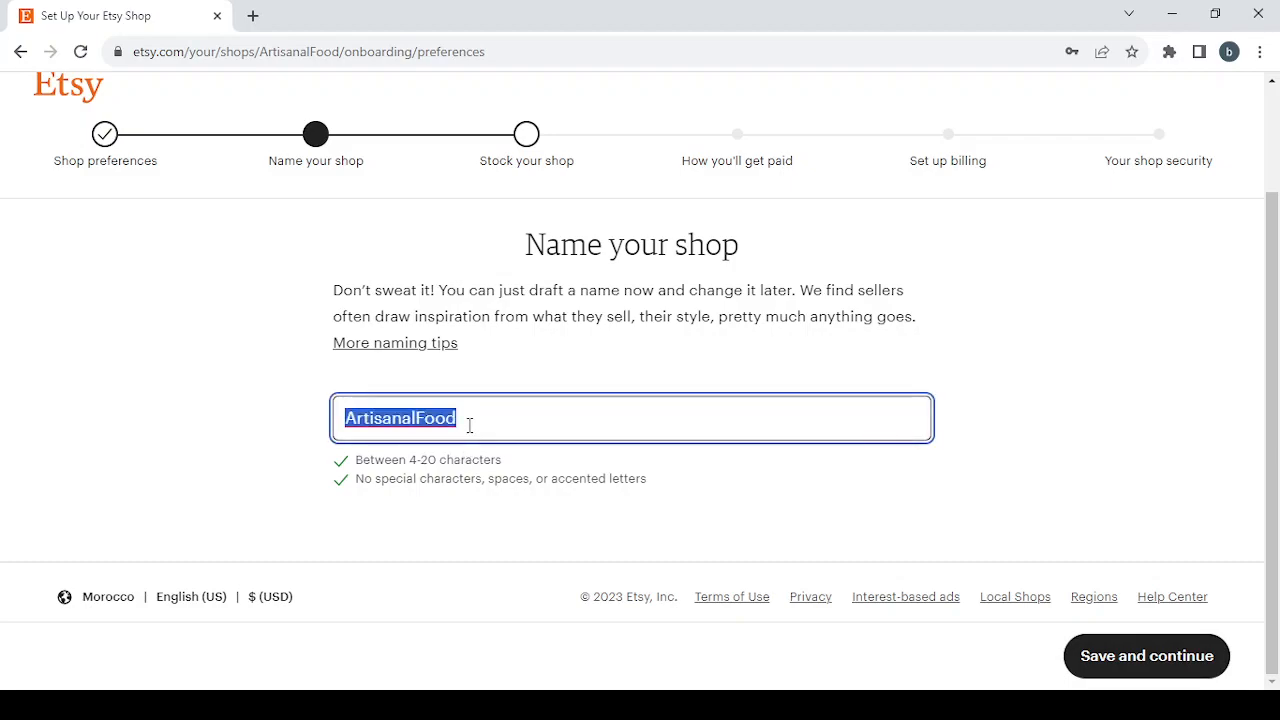
text(Digital Products)
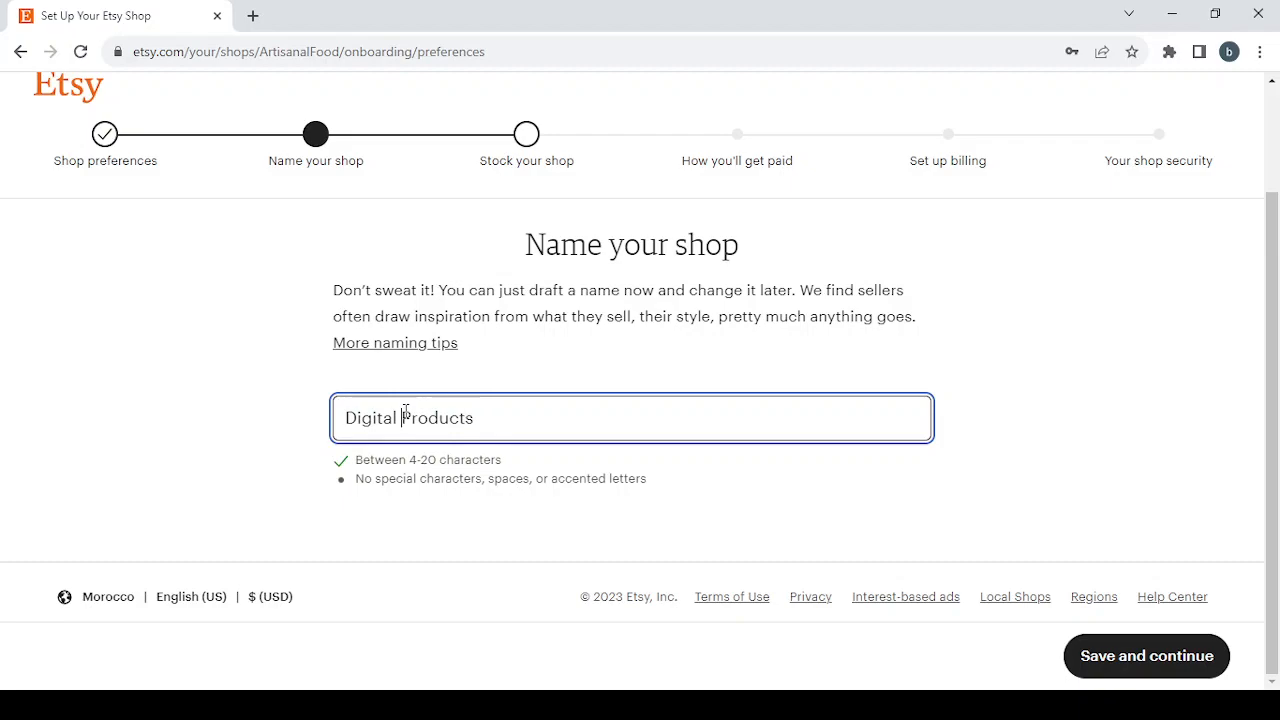
key(BackSpace)
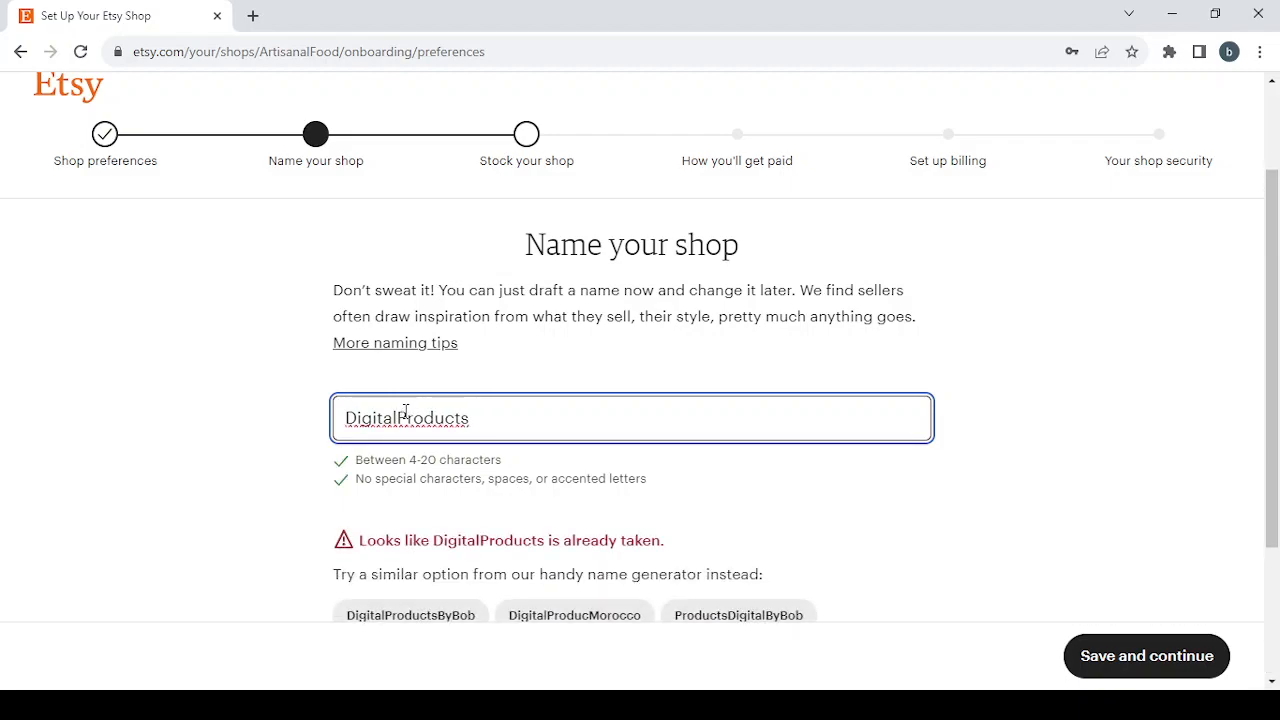
Step: Try the number suffixes 1 through 7 on the shop name and settle on DigitalProducts8
scroll(768, 596, down, 2)
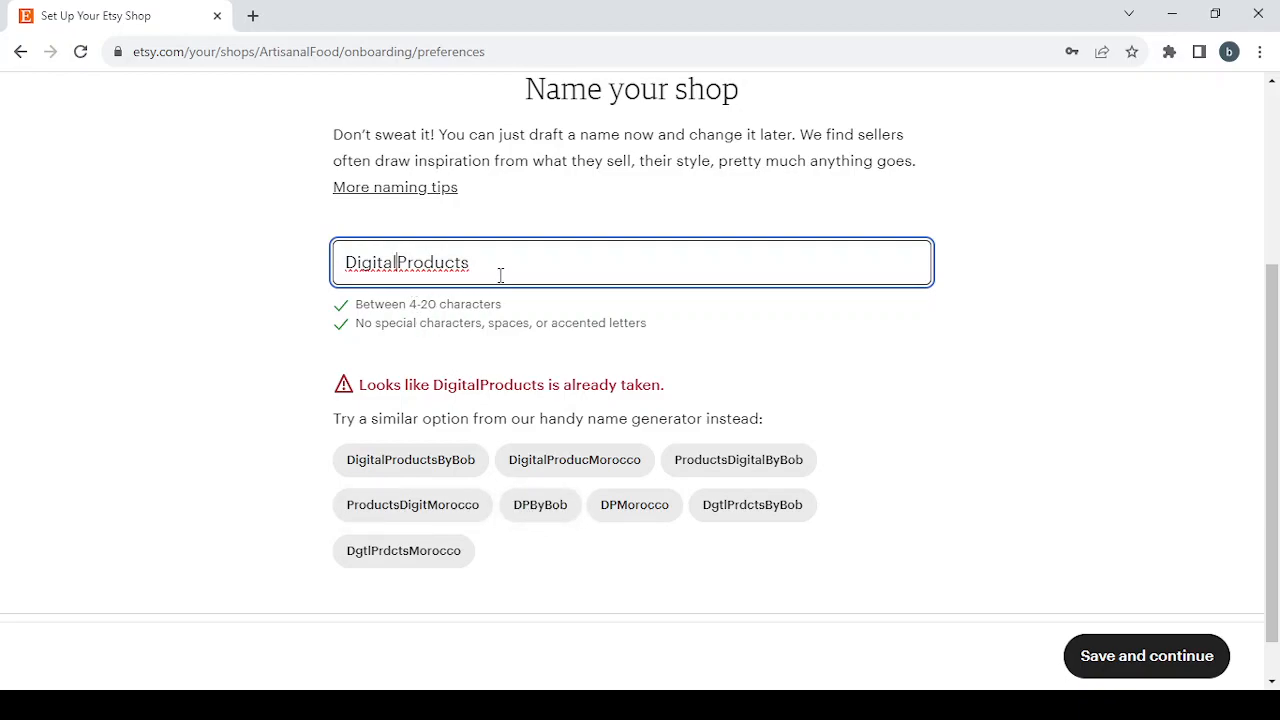
text(1)
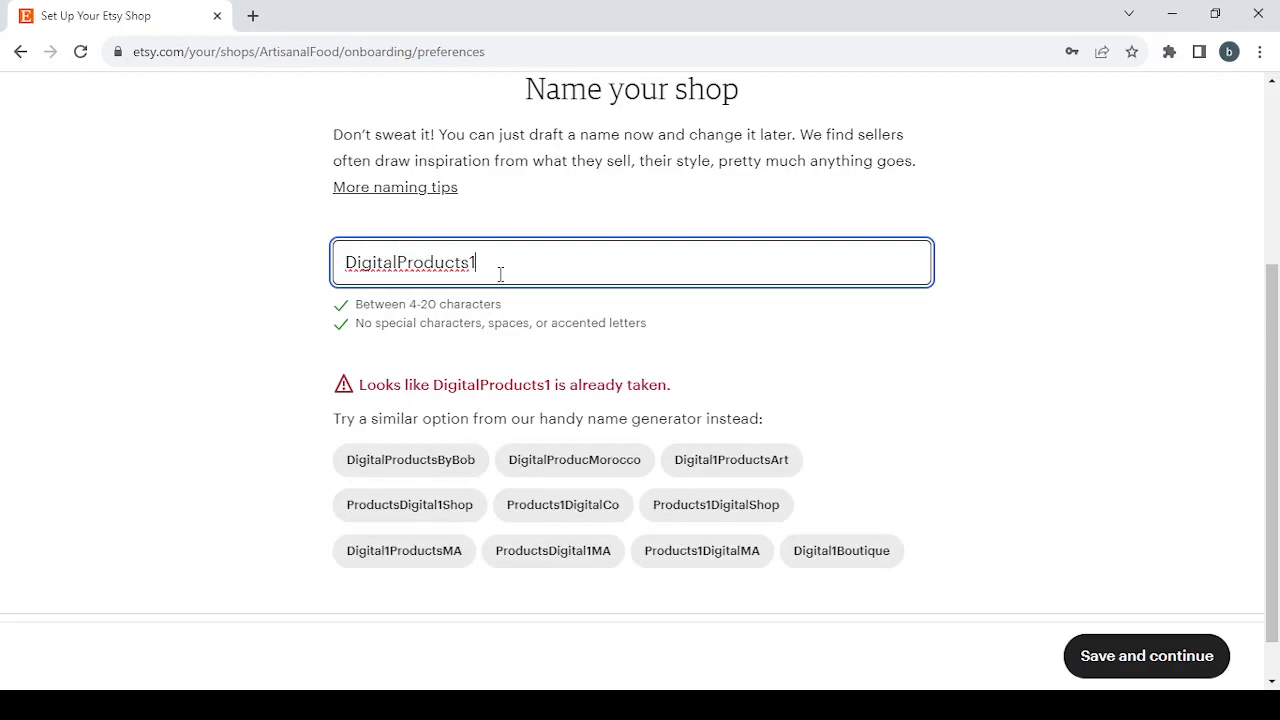
key(BackSpace)
text(2)
key(BackSpace)
text(3)
key(BackSpace)
text(4)
key(BackSpace)
text(5)
key(BackSpace)
text(6)
key(BackSpace)
text(7)
key(BackSpace)
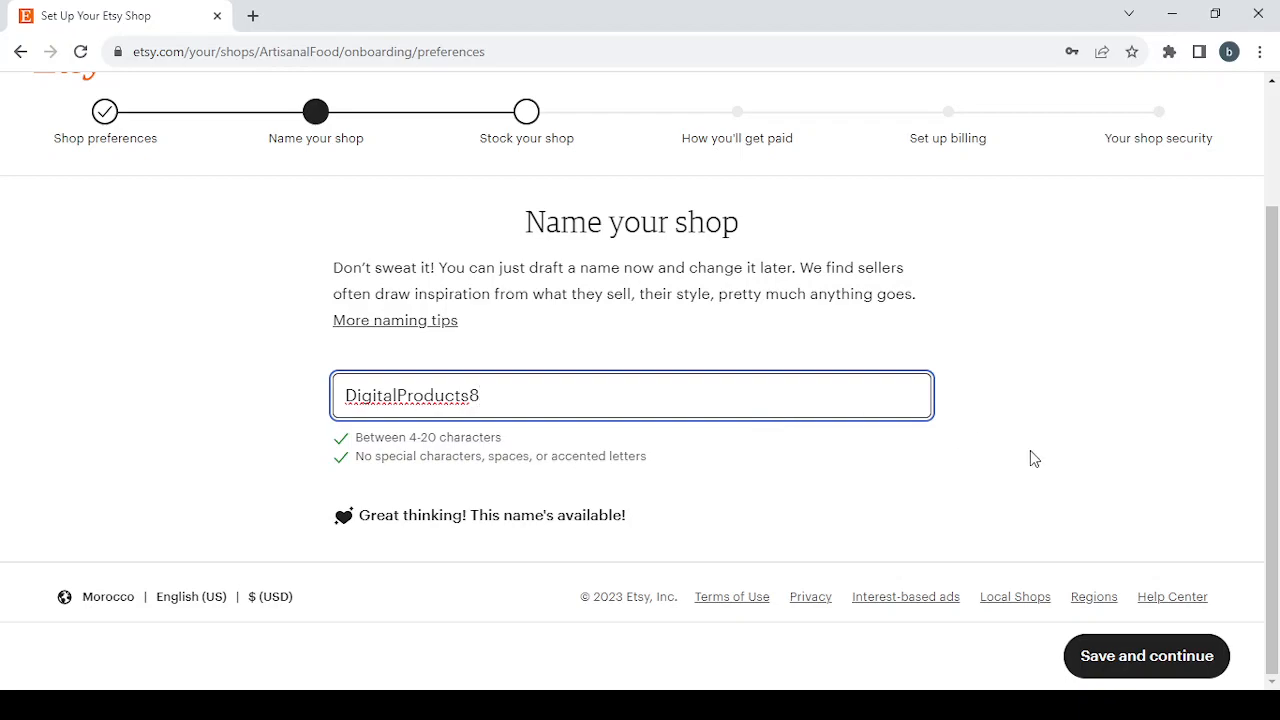
Step: Save the shop name to reach the listing stage, and try to save the listing before filling it out
click(1160, 669)
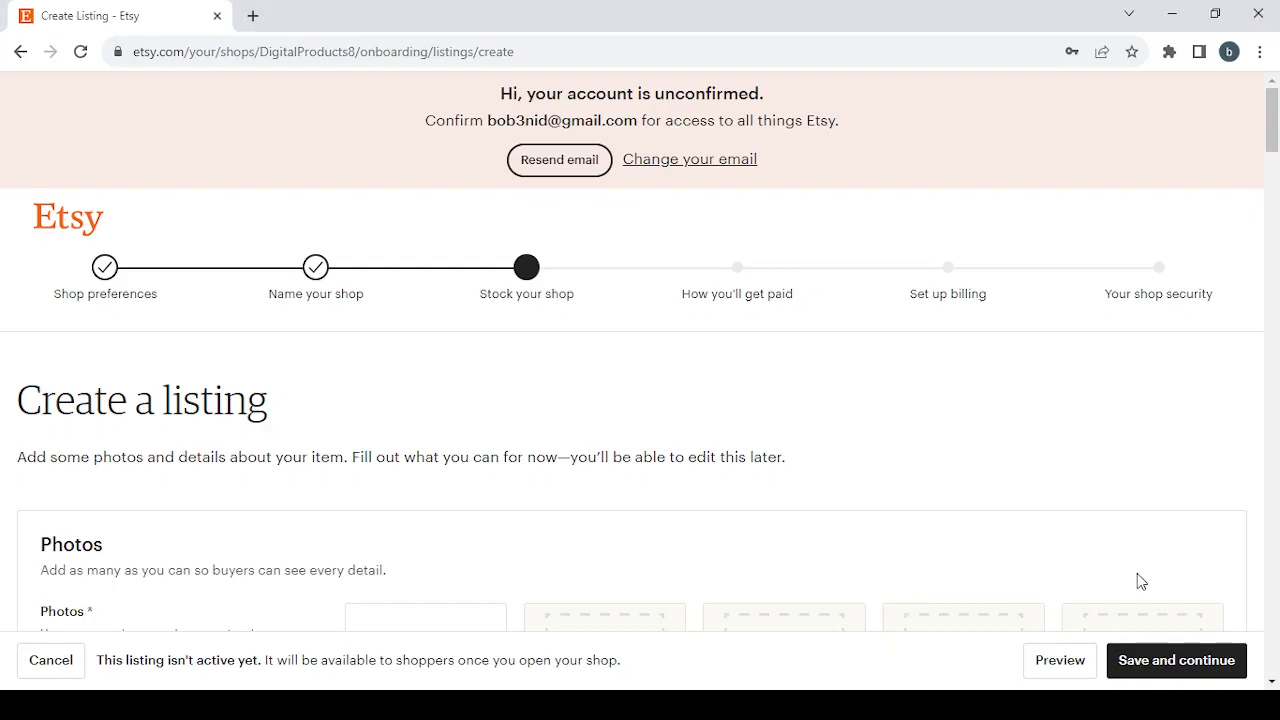
click(1172, 657)
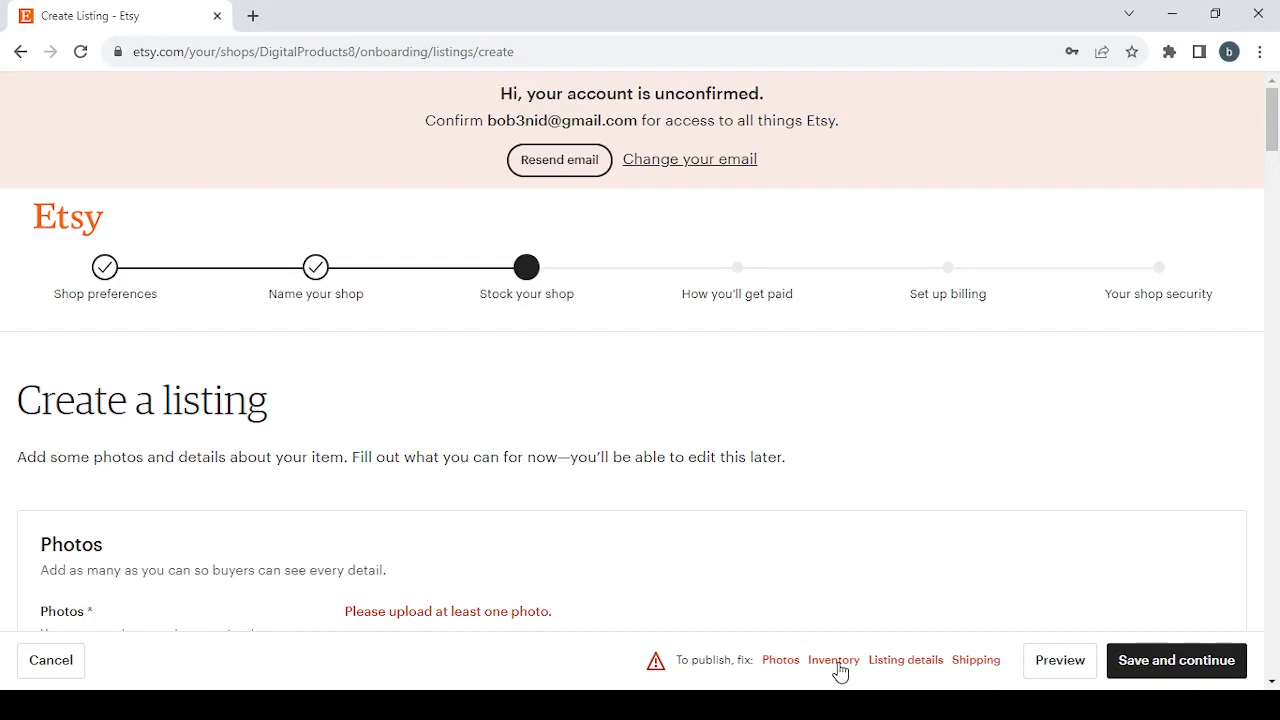
Step: Review the listing's flagged Photos, Inventory, Listing details and Shipping sections to see which required fields need filling
click(776, 664)
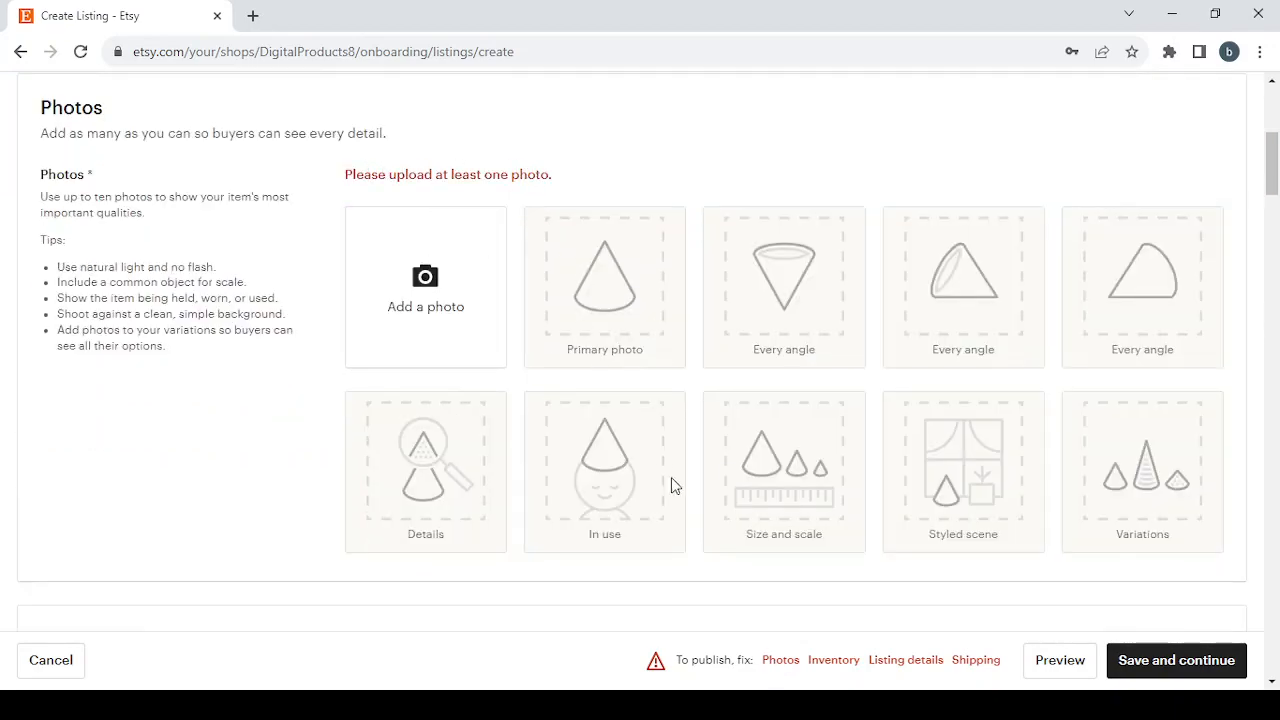
click(833, 661)
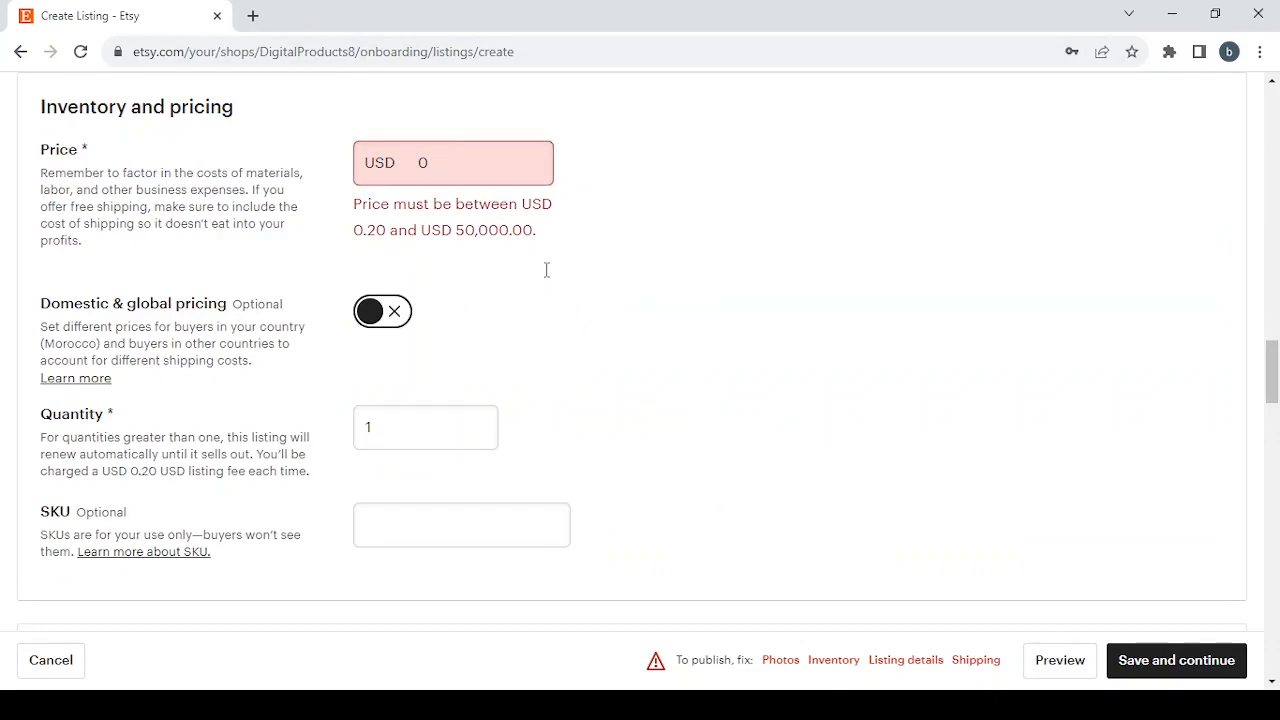
click(910, 666)
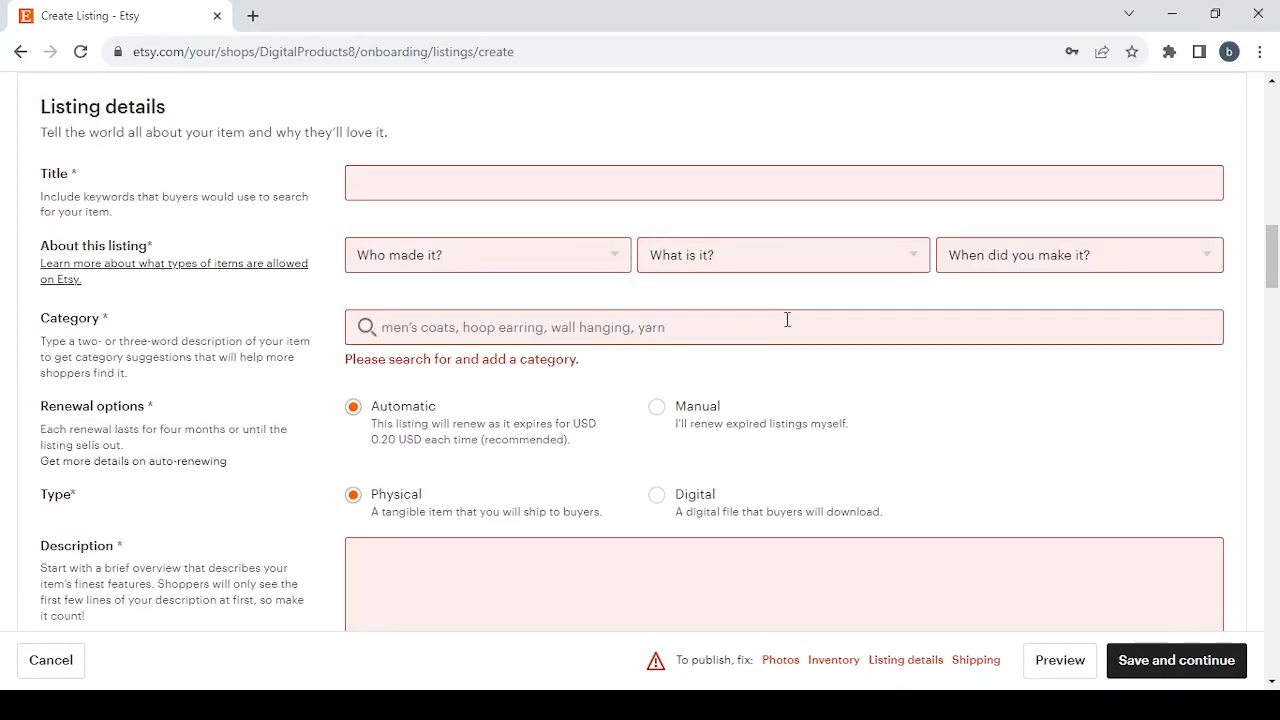
scroll(787, 319, down, 2)
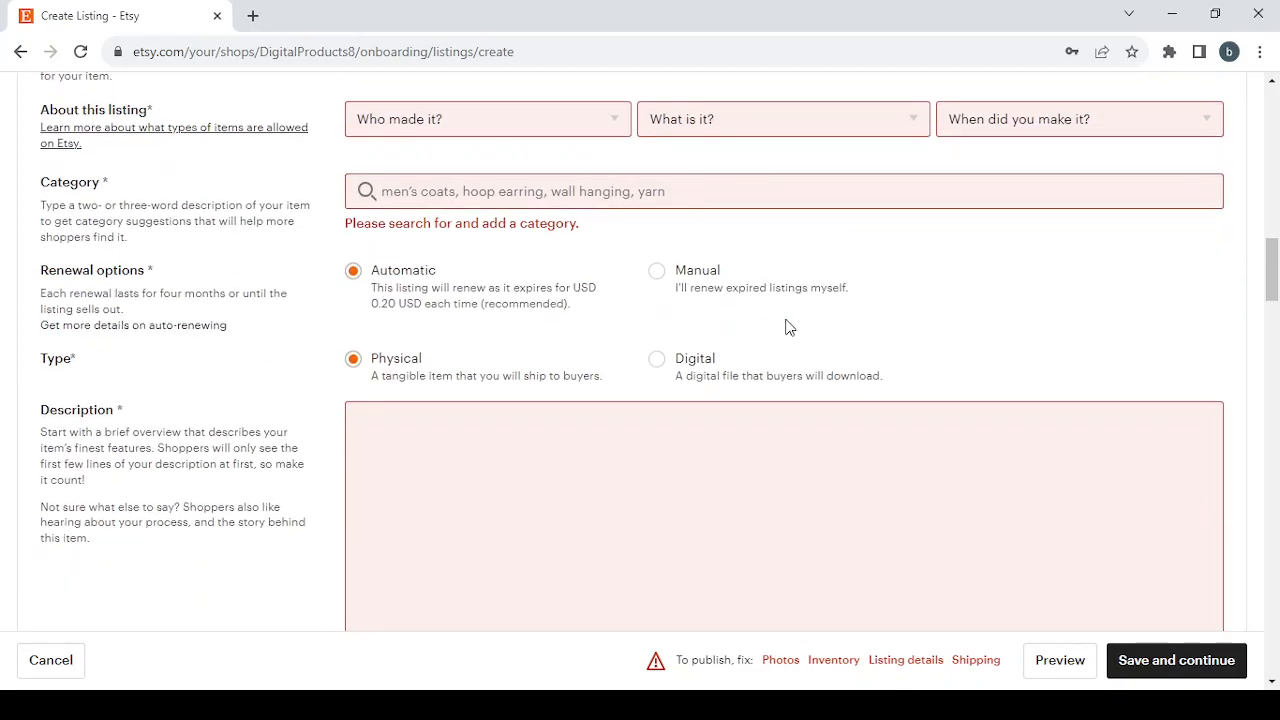
click(975, 662)
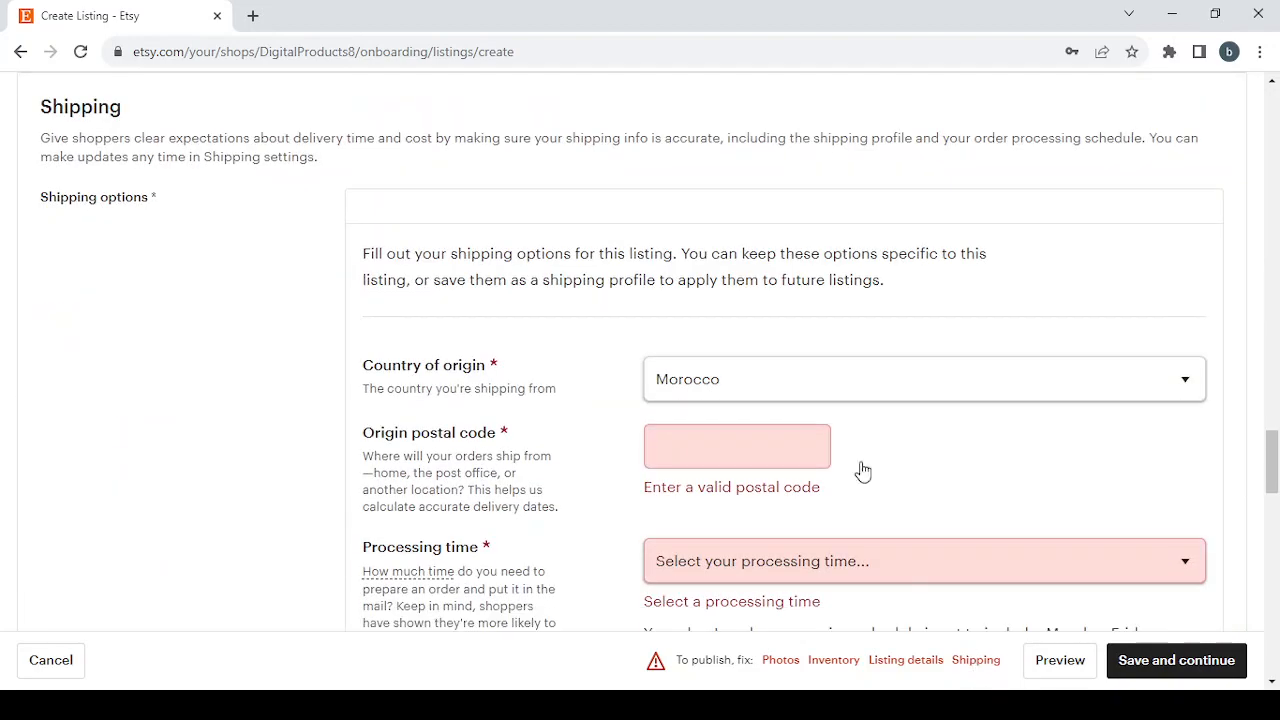
scroll(719, 334, down, 4)
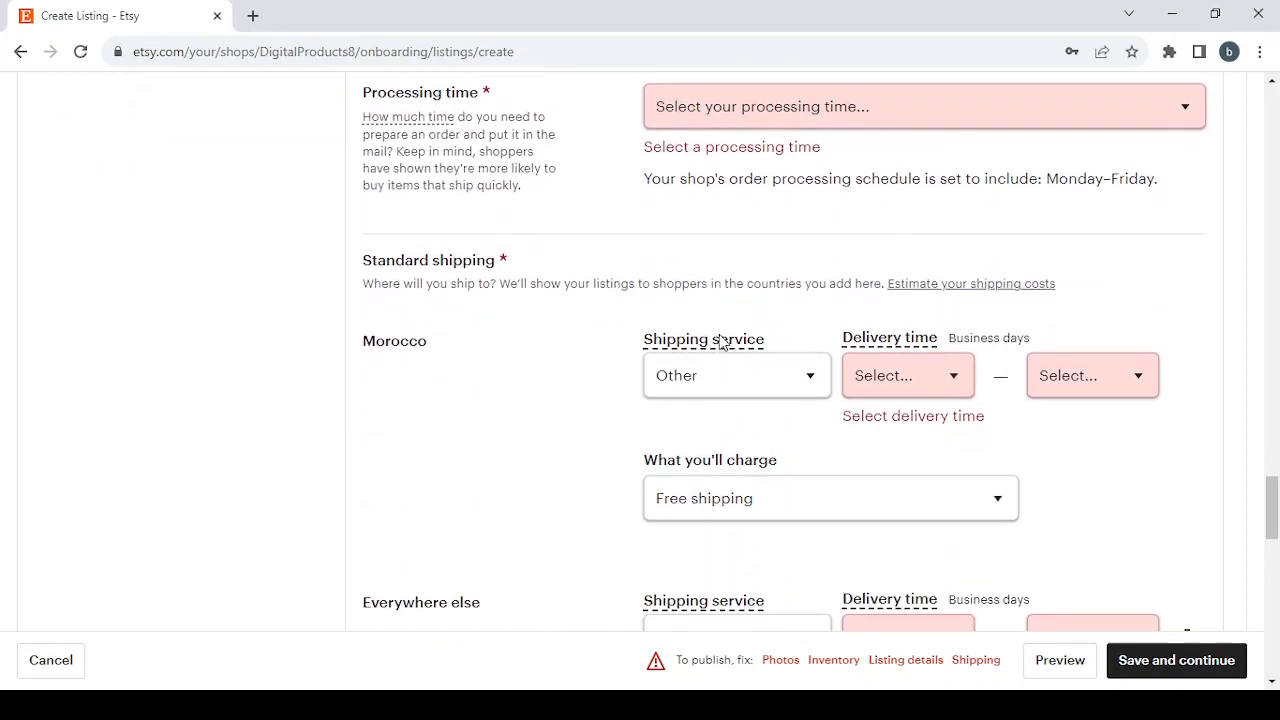
scroll(719, 334, down, 2)
scroll(719, 334, down, 2)
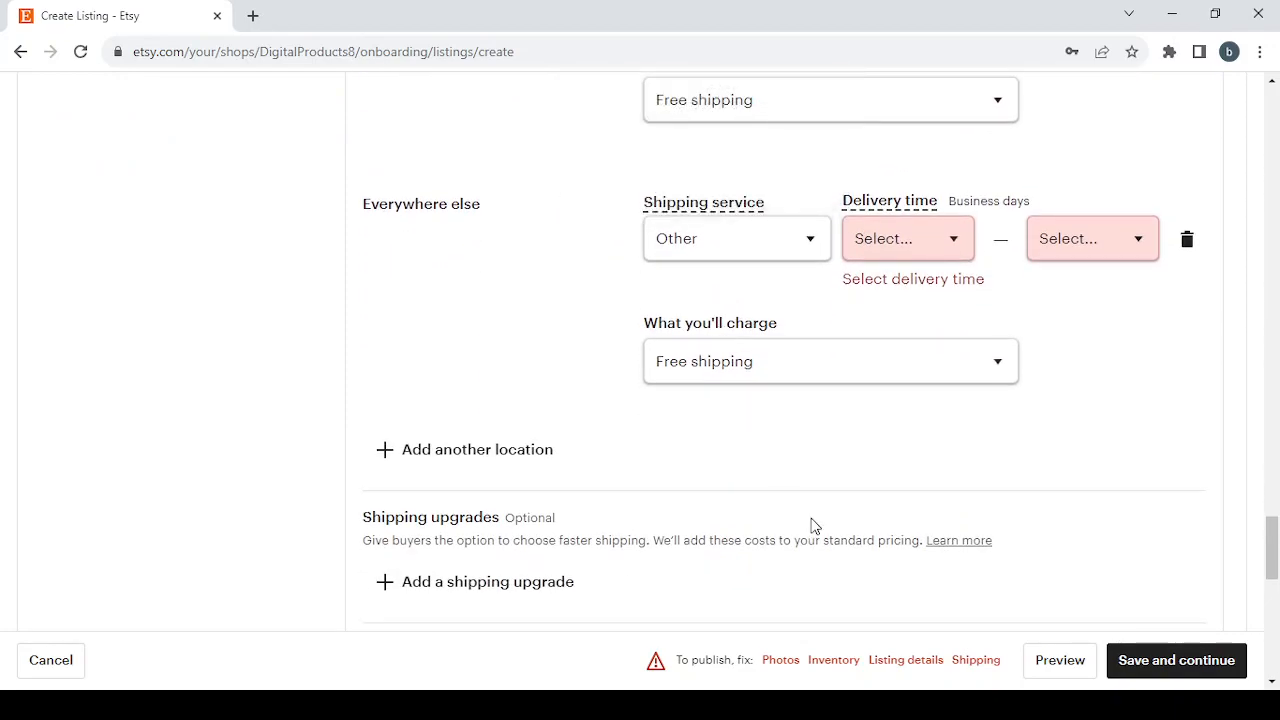
scroll(815, 526, down, 1)
scroll(815, 526, up, 2)
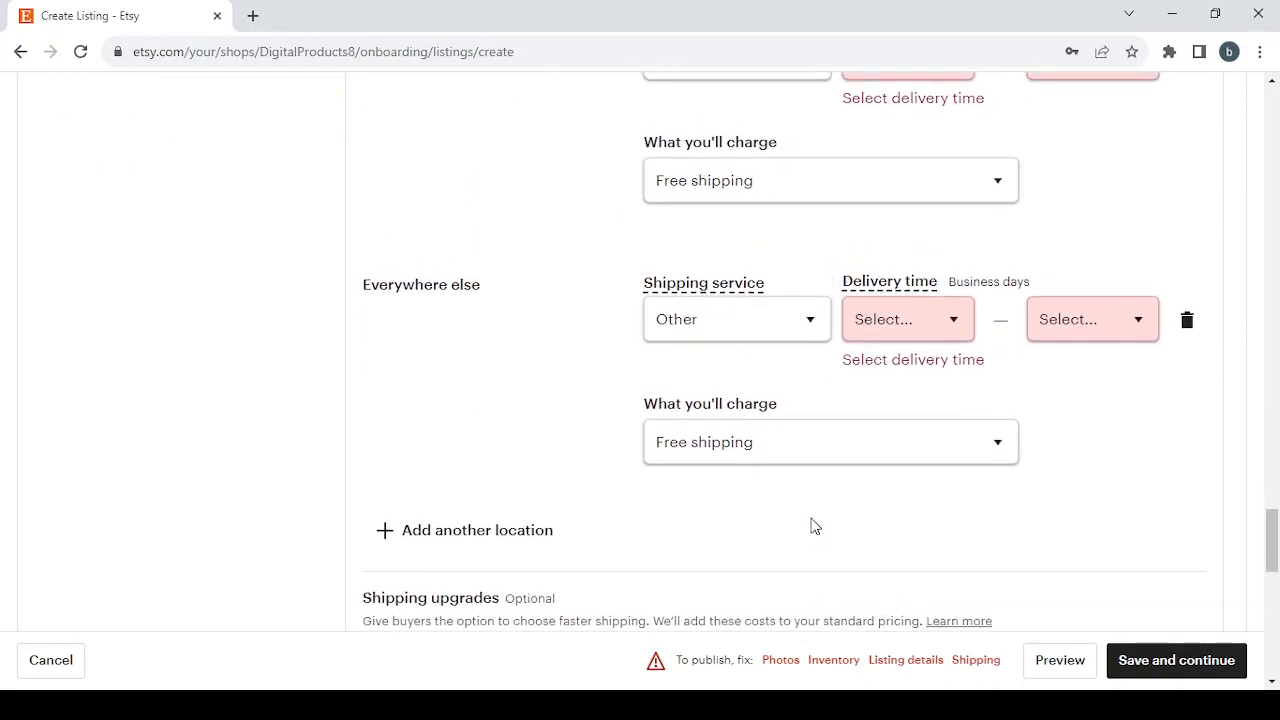
Step: Read the photo and video tips for the listing, from the Photos section through to the Listing details
click(779, 660)
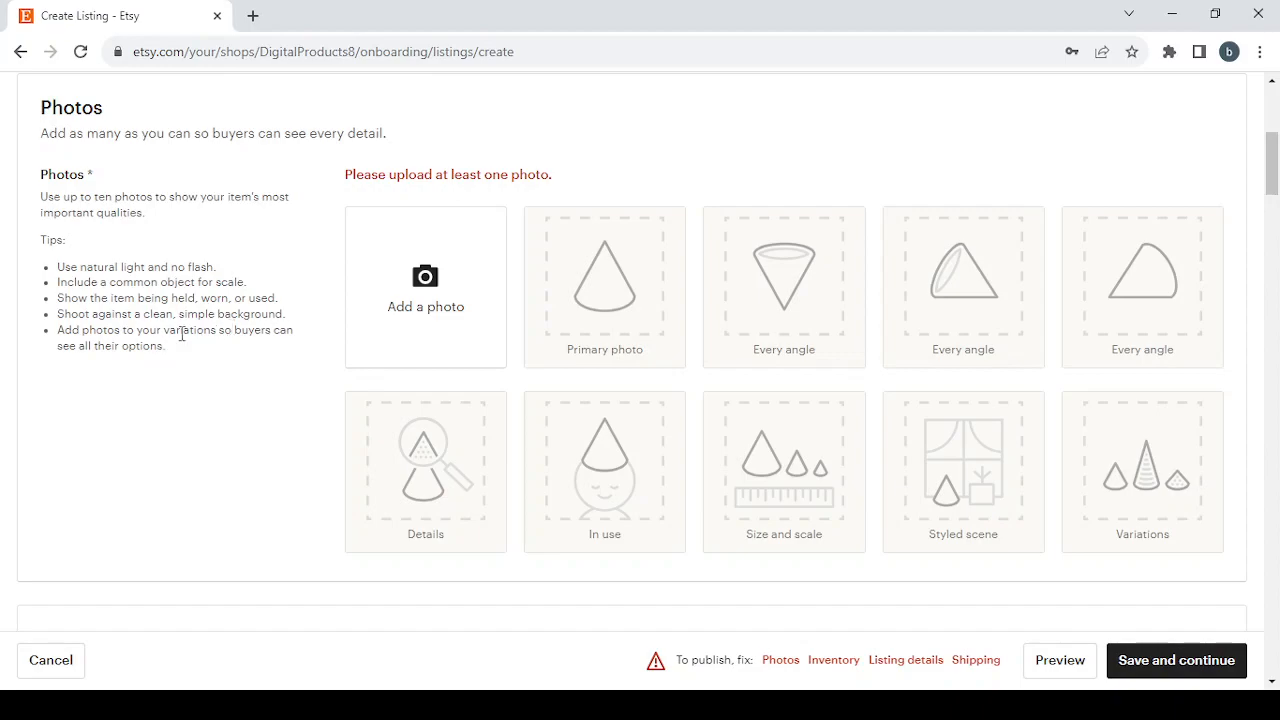
scroll(461, 435, down, 3)
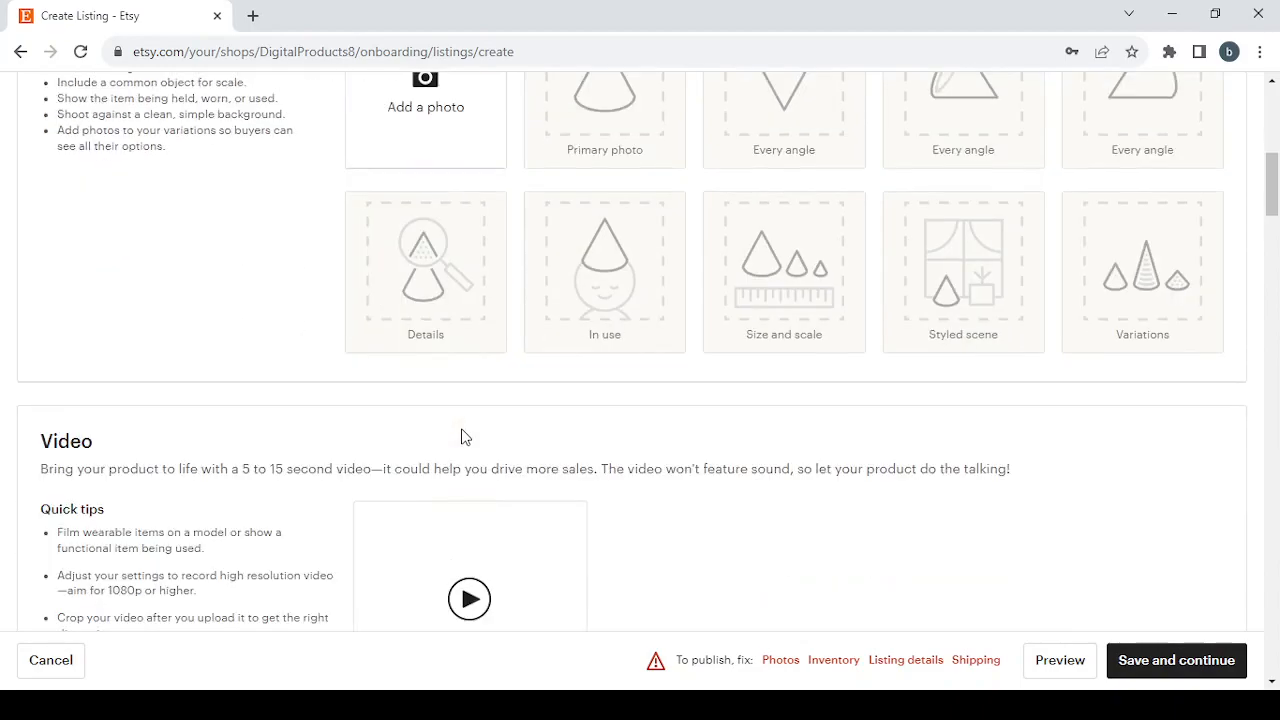
scroll(462, 436, down, 1)
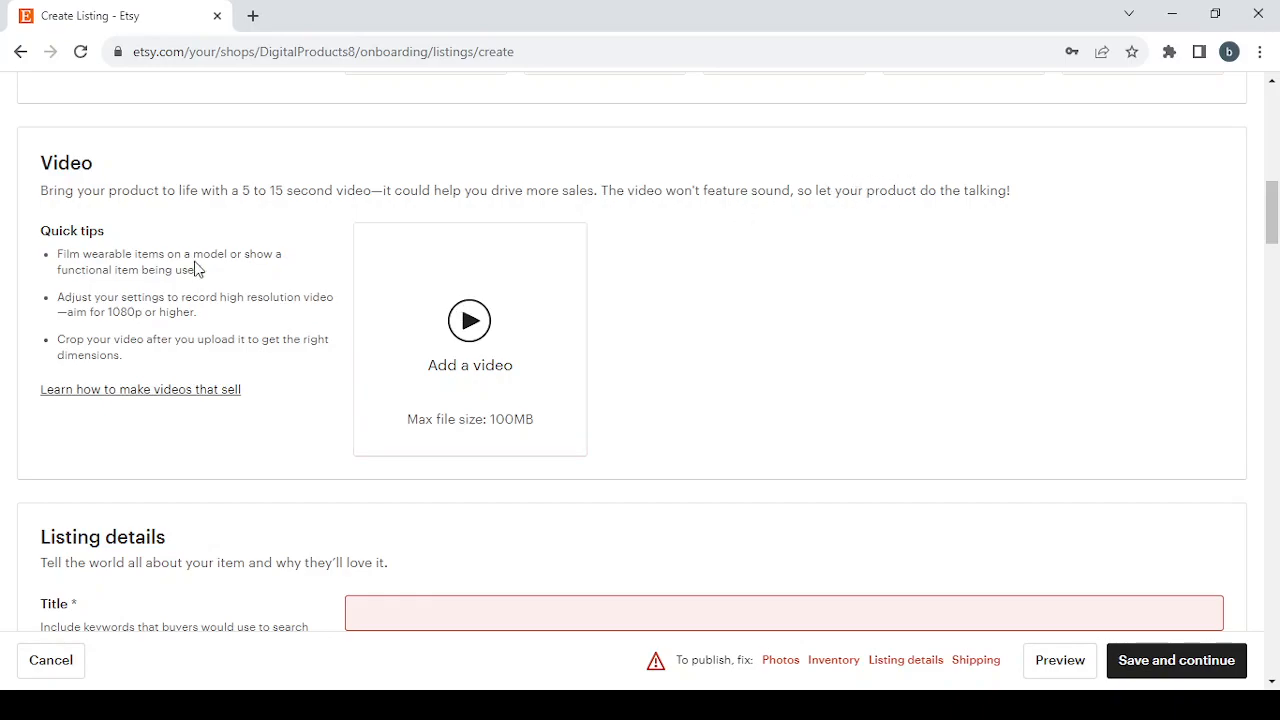
scroll(192, 268, down, 1)
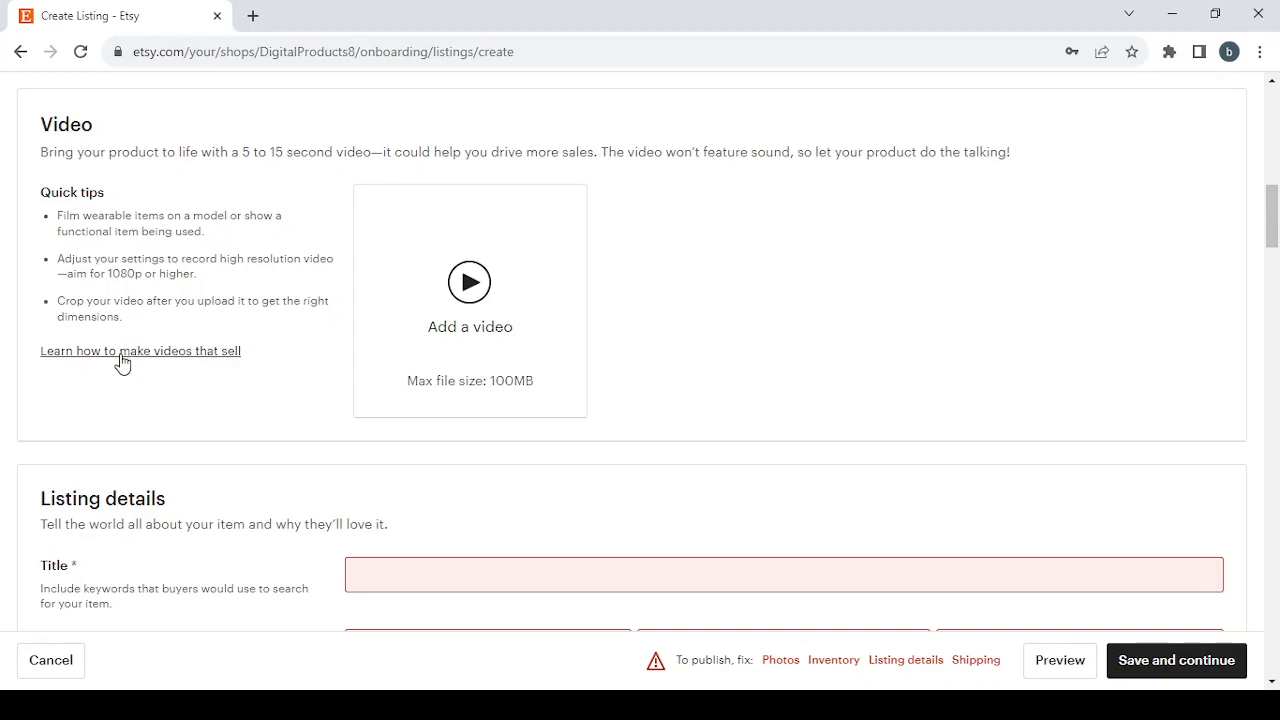
scroll(385, 420, down, 4)
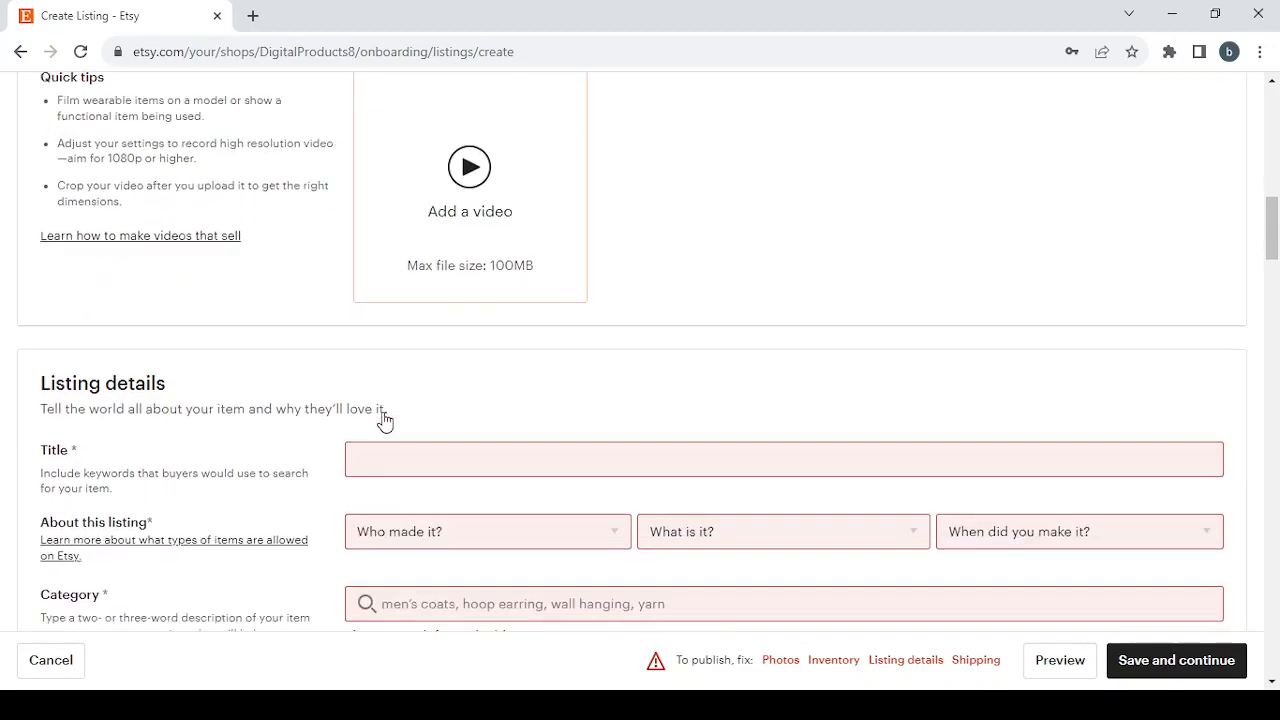
scroll(385, 420, up, 1)
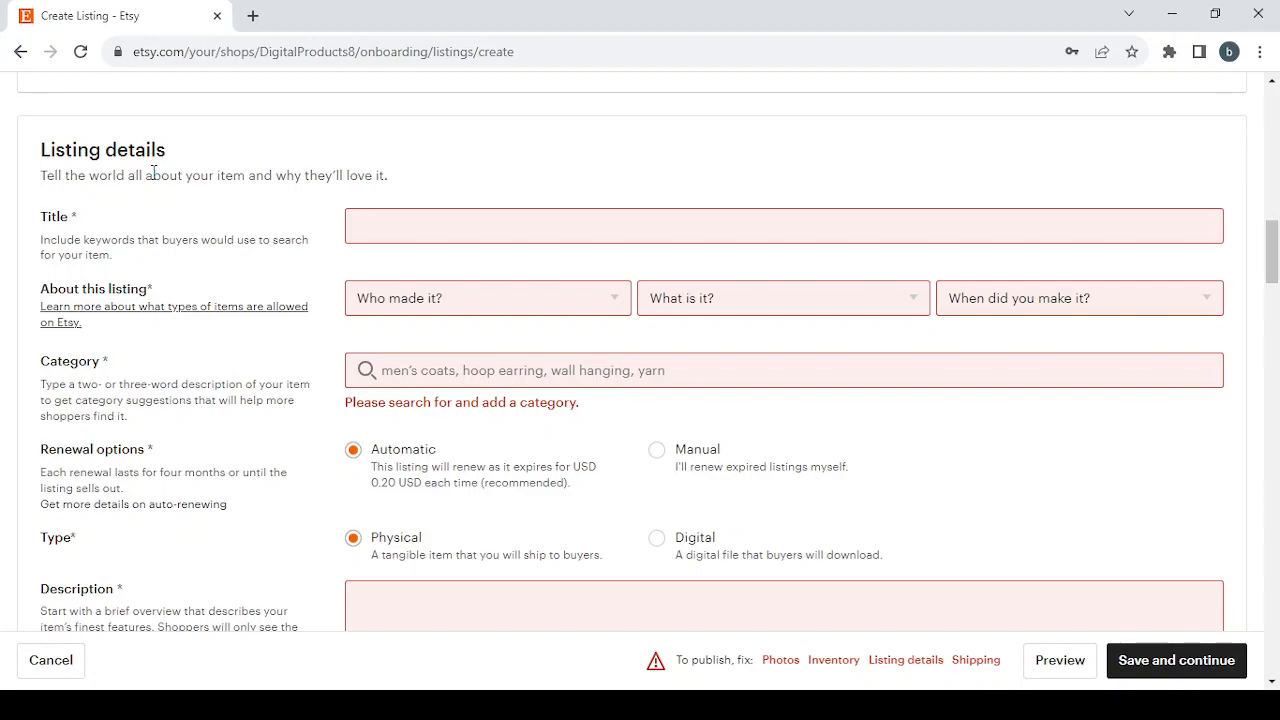
Step: Title the listing Digital Products and describe it as "I did", "A finished product", made in 2020 - 2023
click(399, 228)
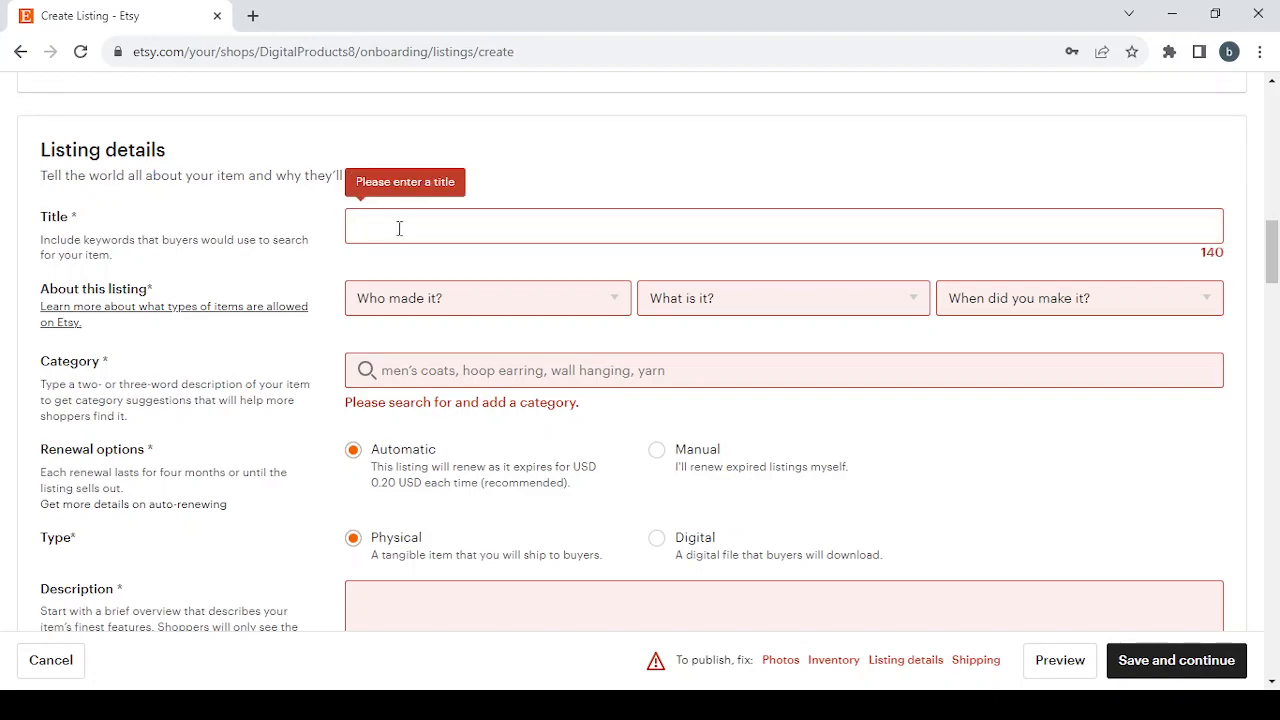
text(Digital Products)
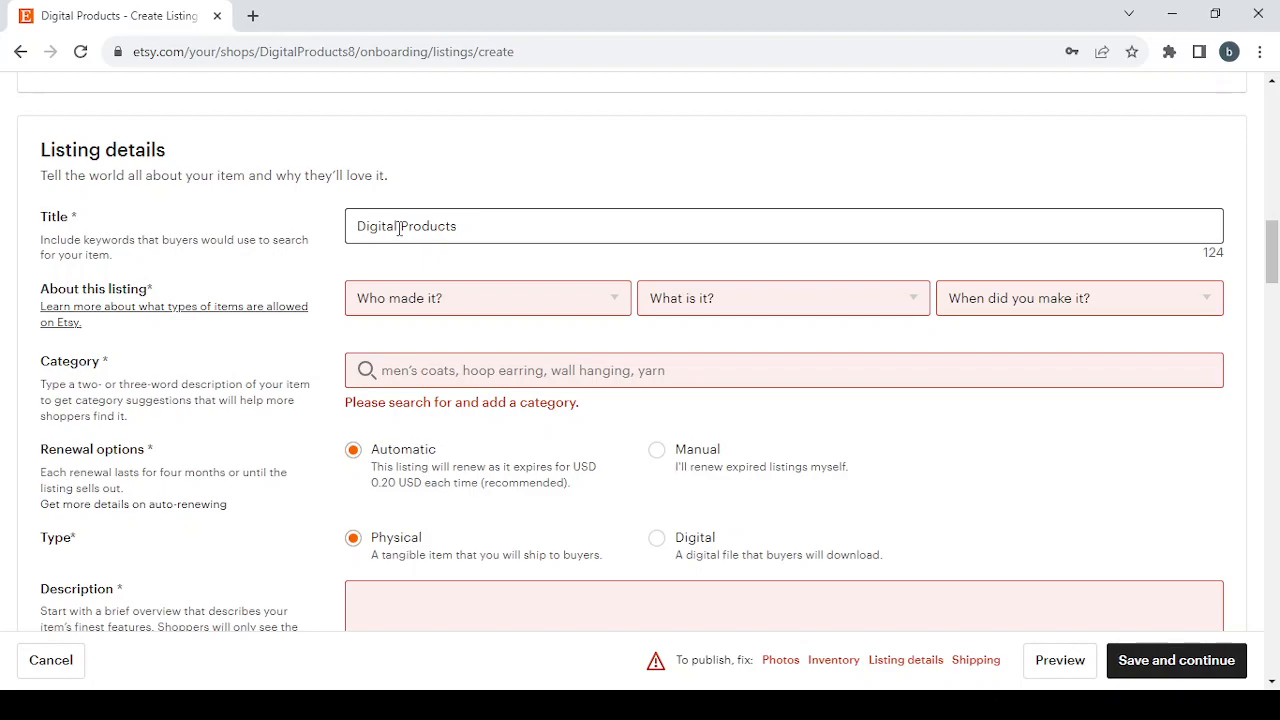
click(503, 299)
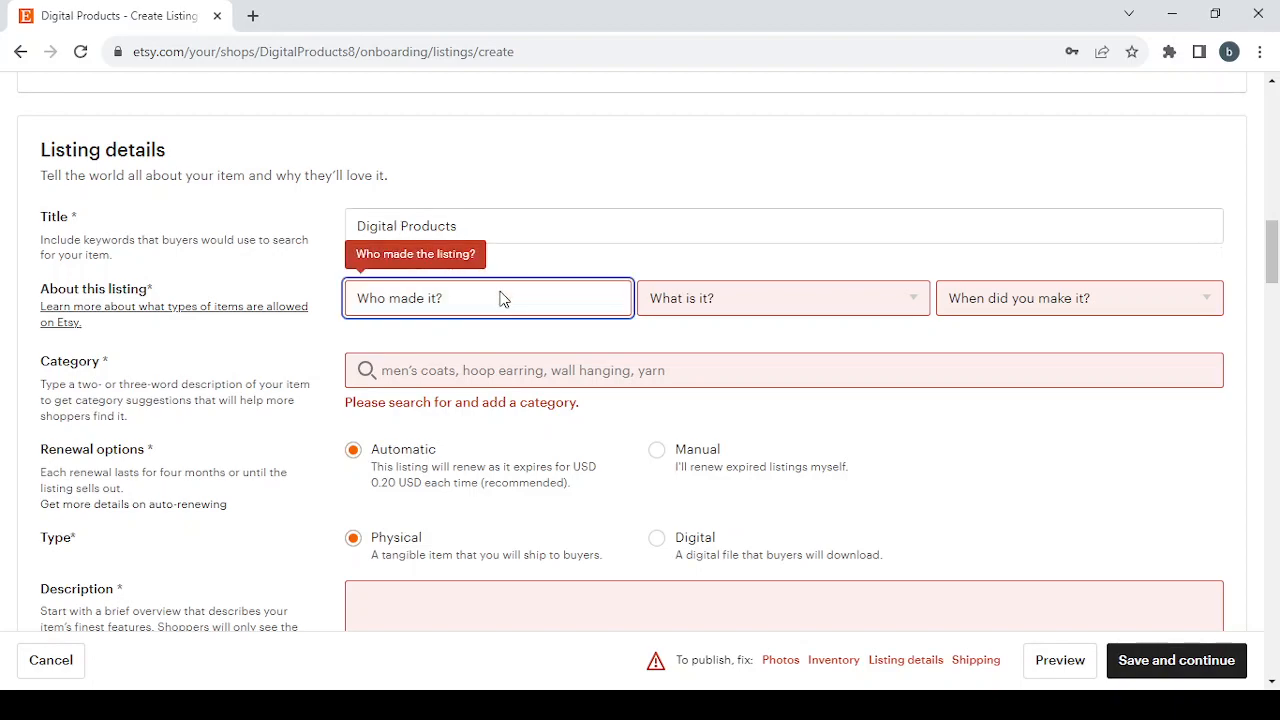
click(521, 357)
click(827, 297)
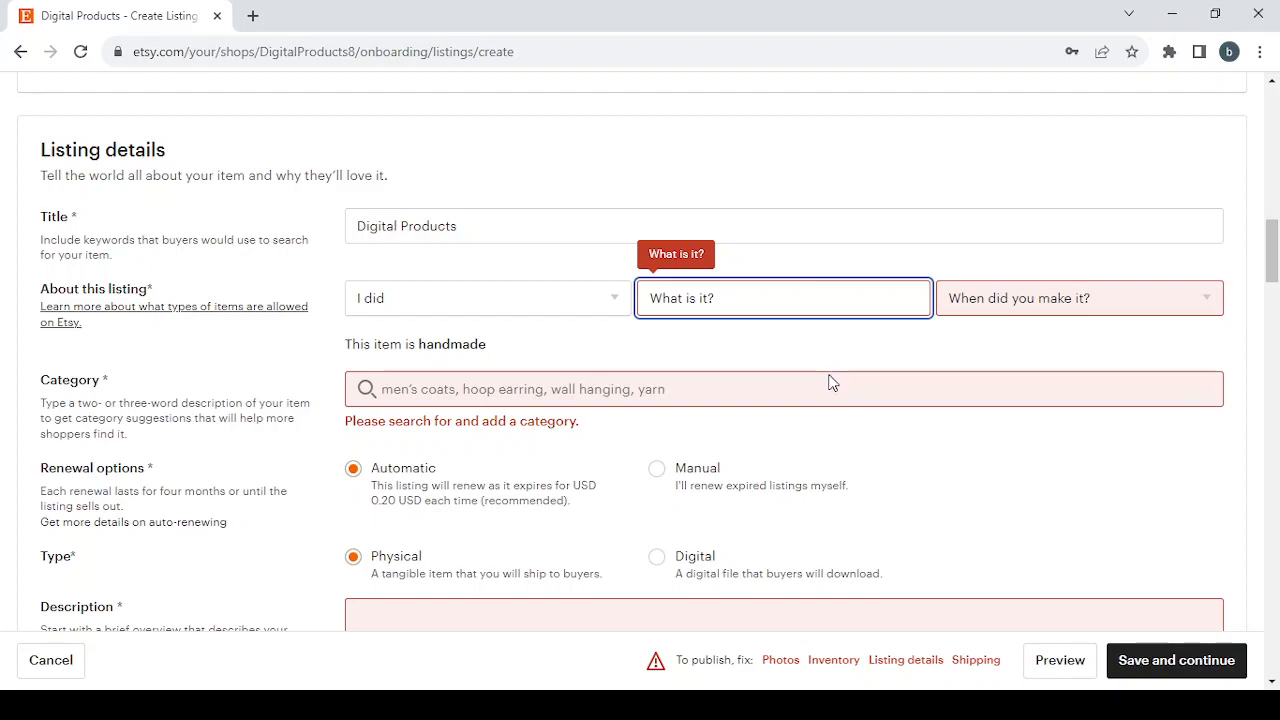
key(Down)
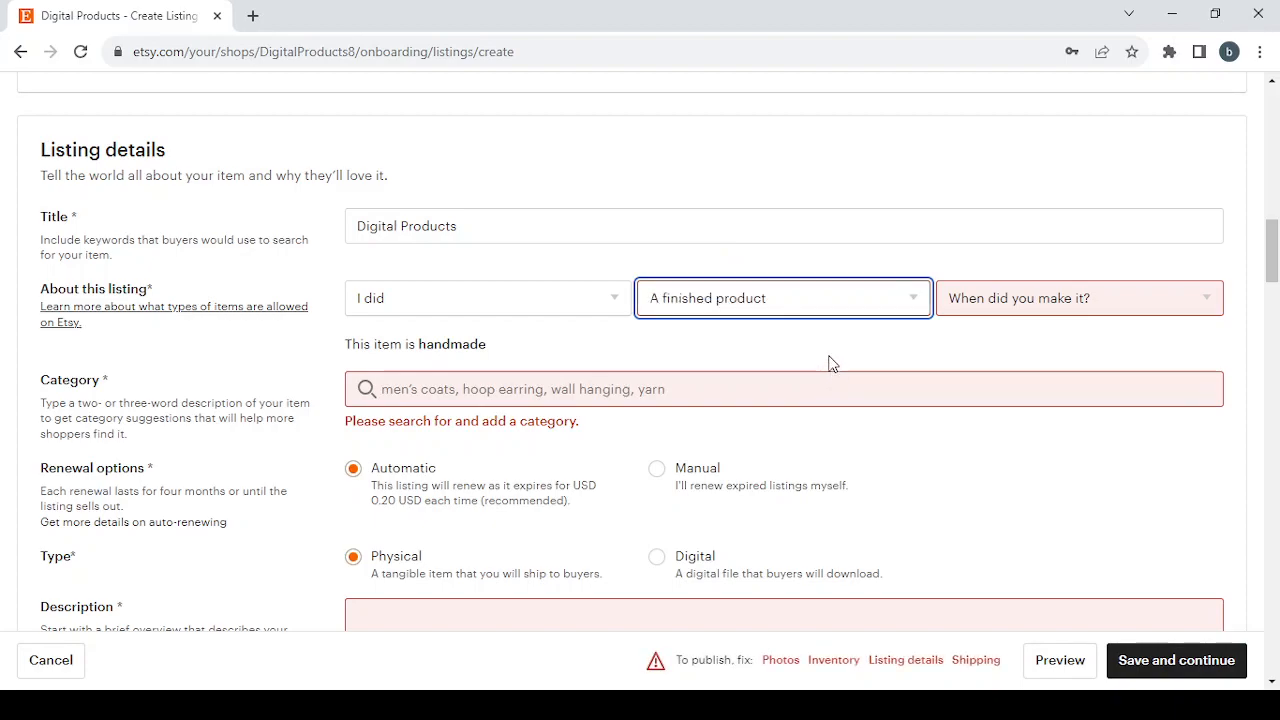
key(Tab)
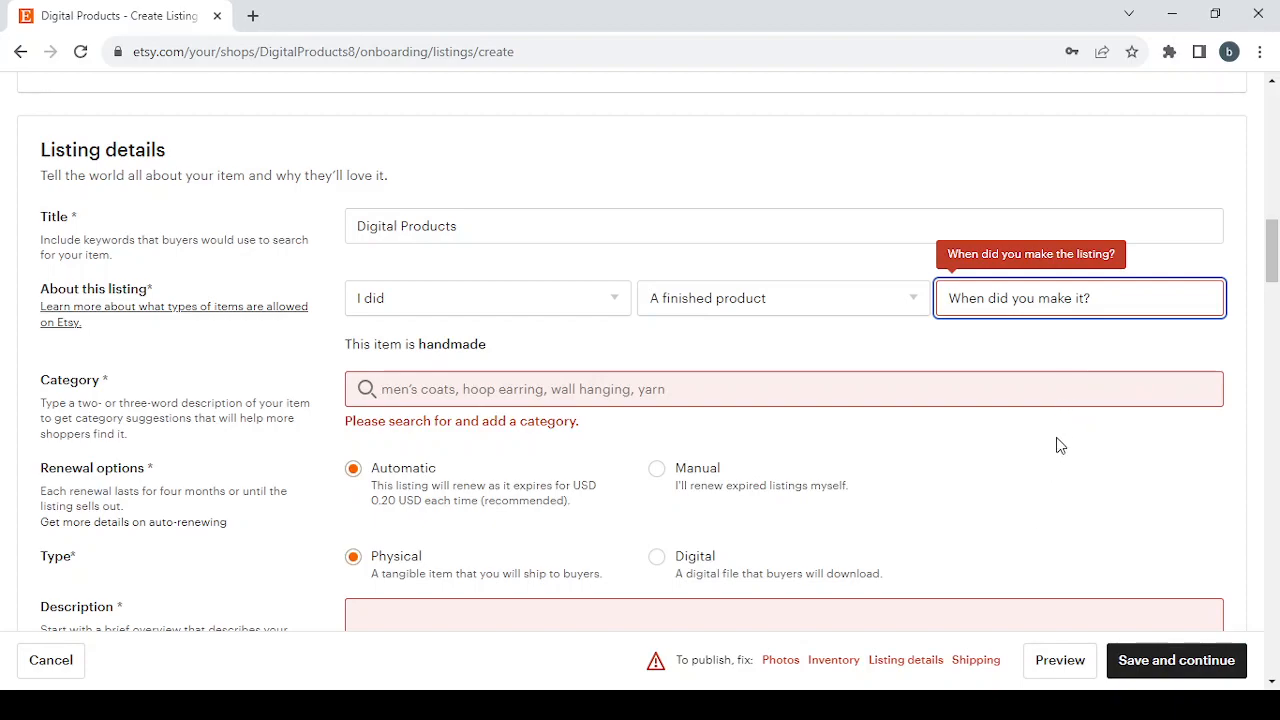
click(1066, 392)
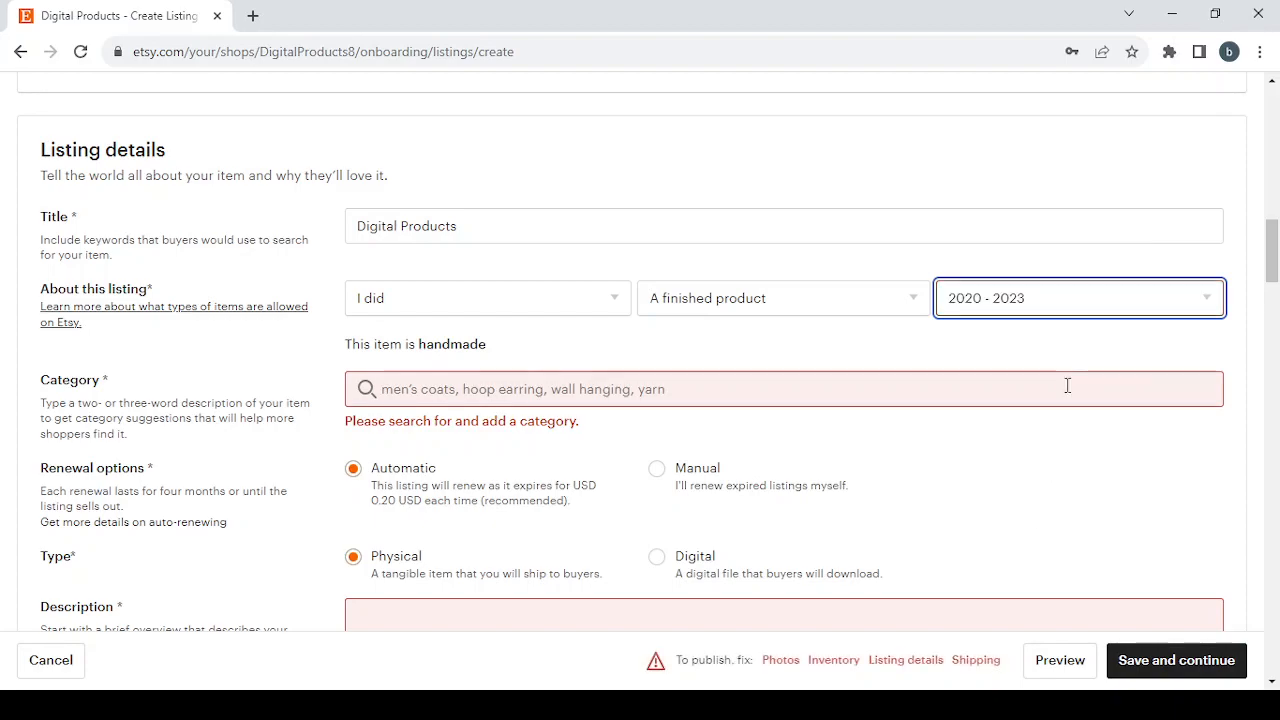
Step: Search the listing categories for Digital Products and choose the Guides & How Tos category under Books
click(407, 389)
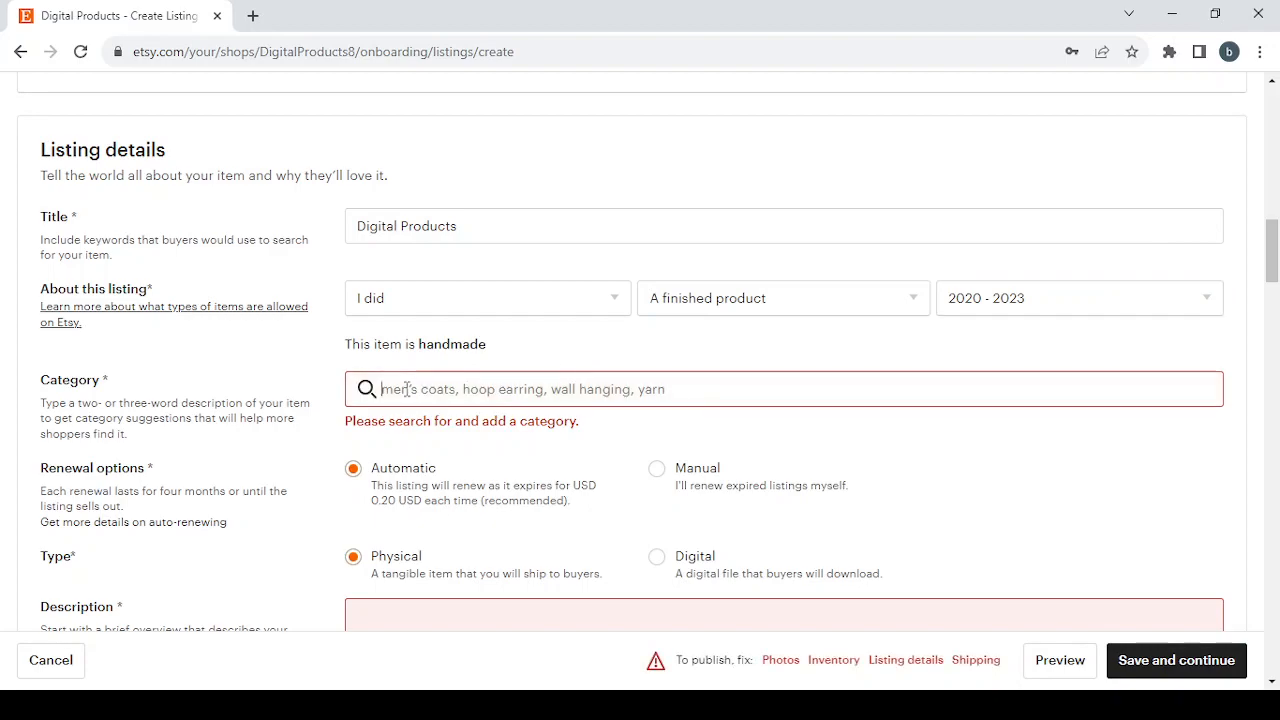
text(Digital Products)
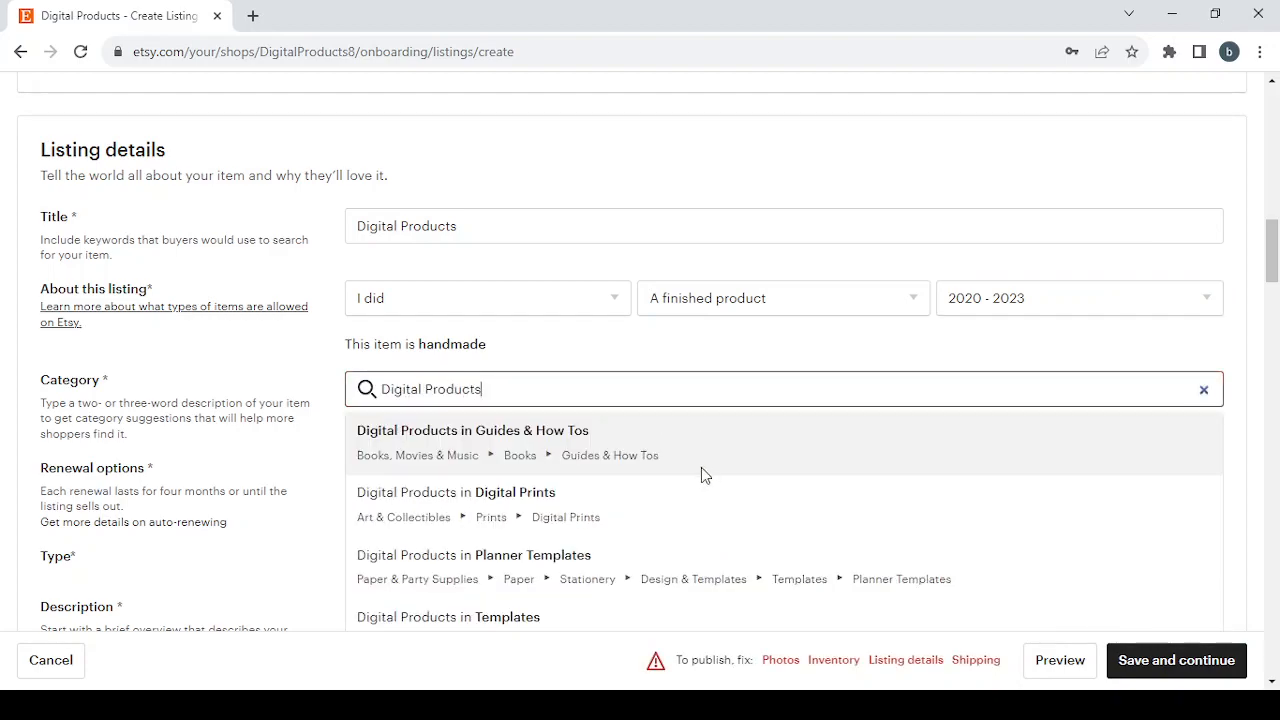
scroll(701, 467, down, 2)
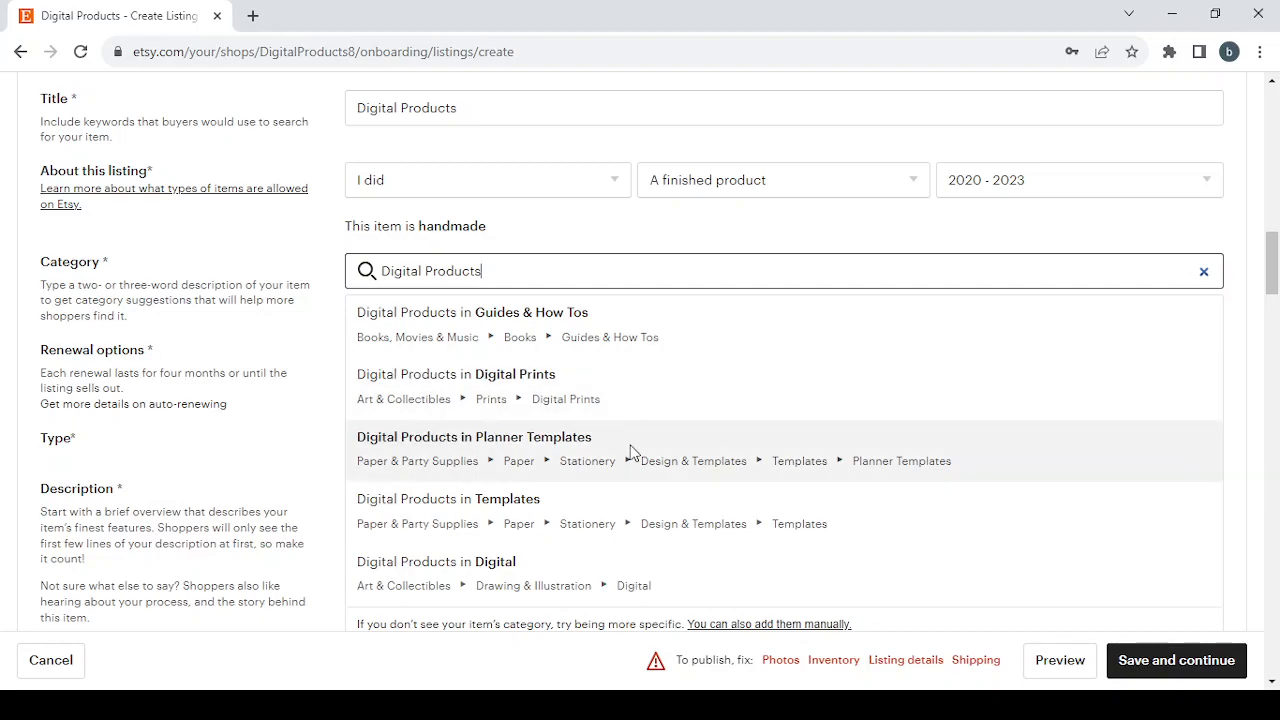
scroll(630, 455, down, 1)
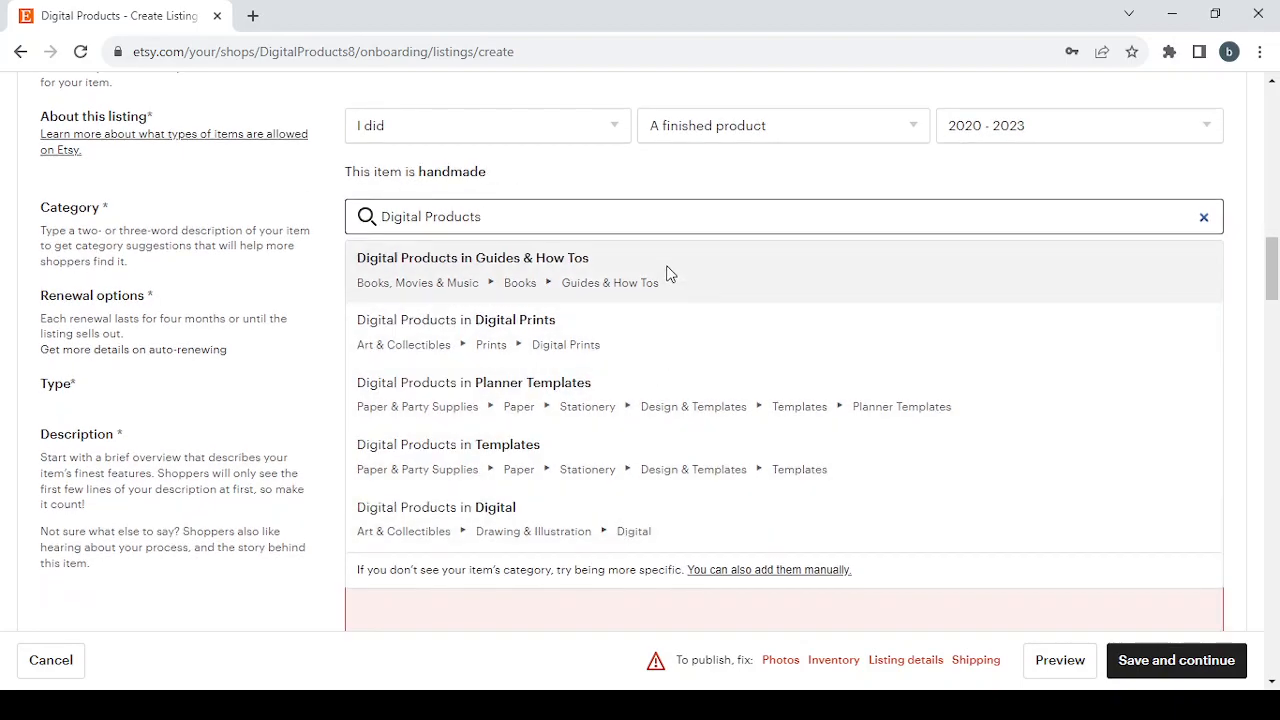
click(669, 269)
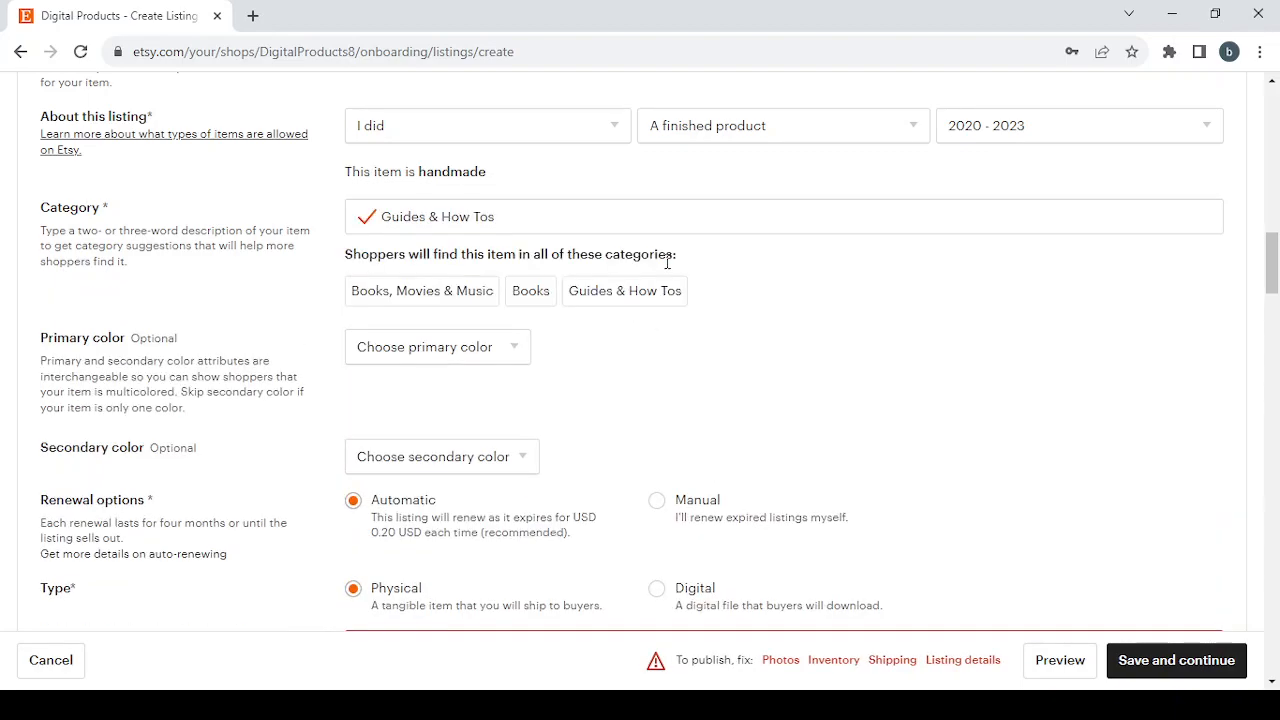
Step: Set the listing's primary color to Brown and its secondary color to Blue
scroll(667, 262, down, 2)
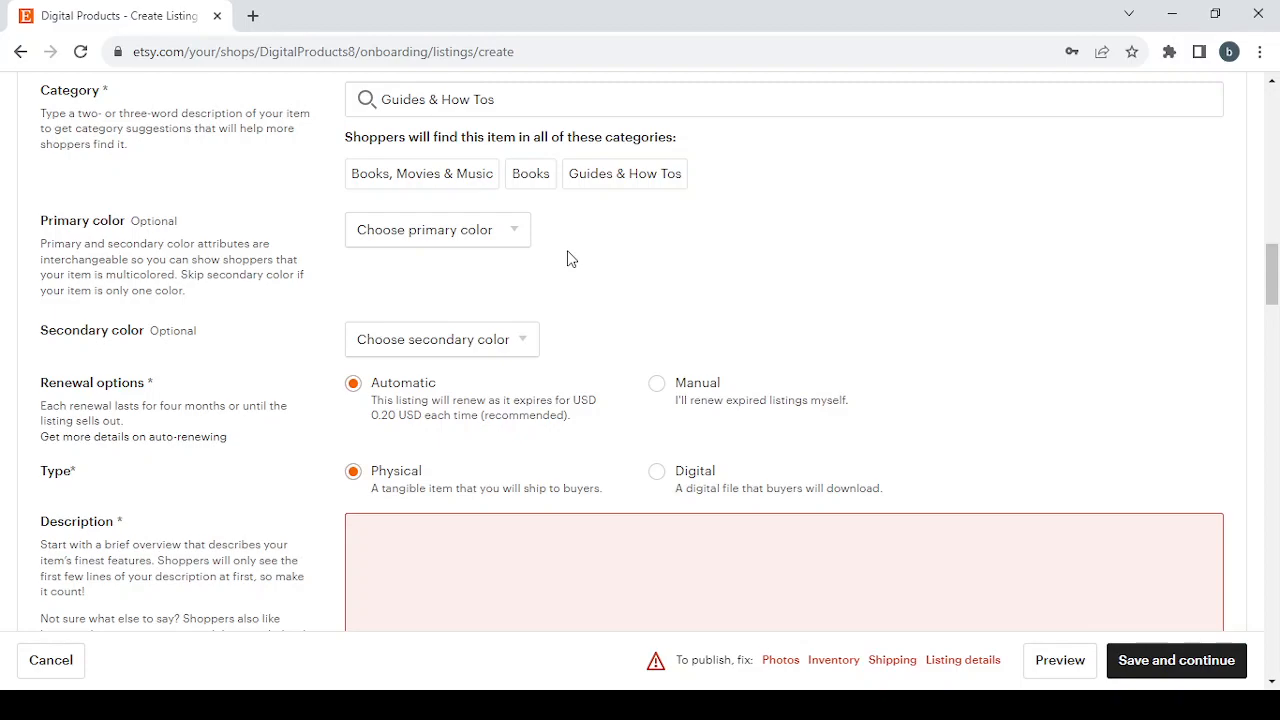
click(450, 229)
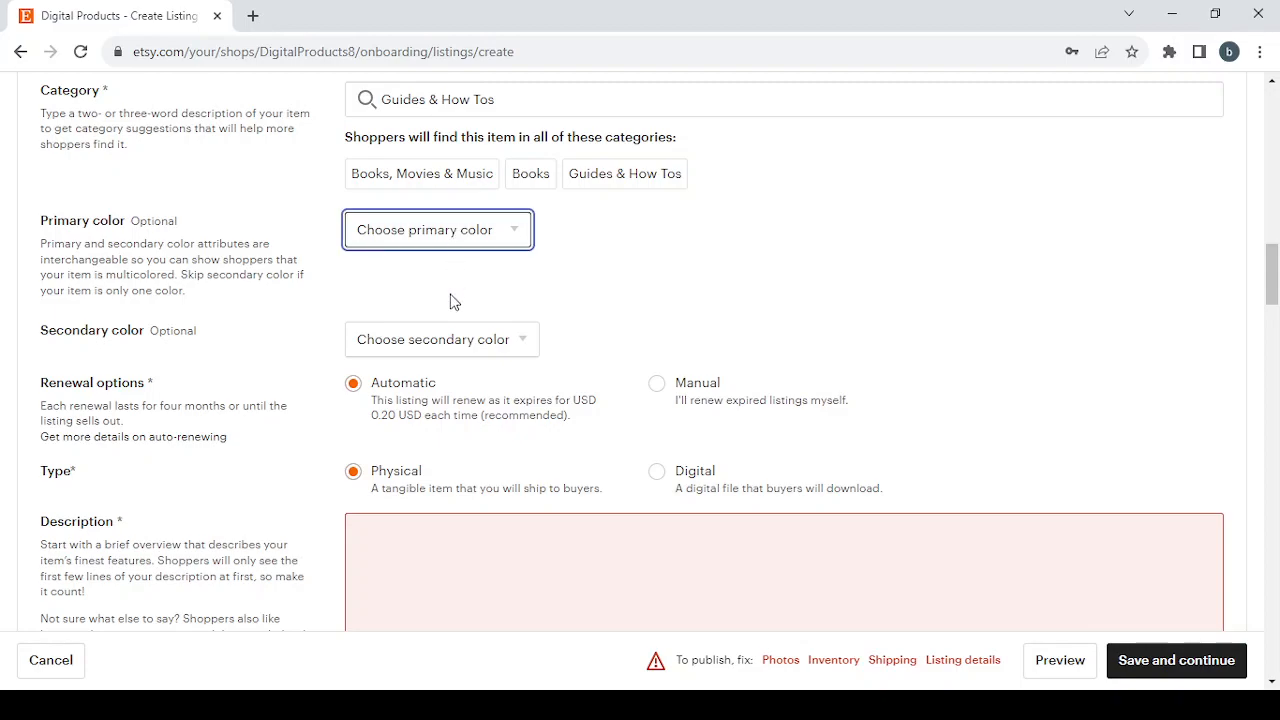
click(447, 358)
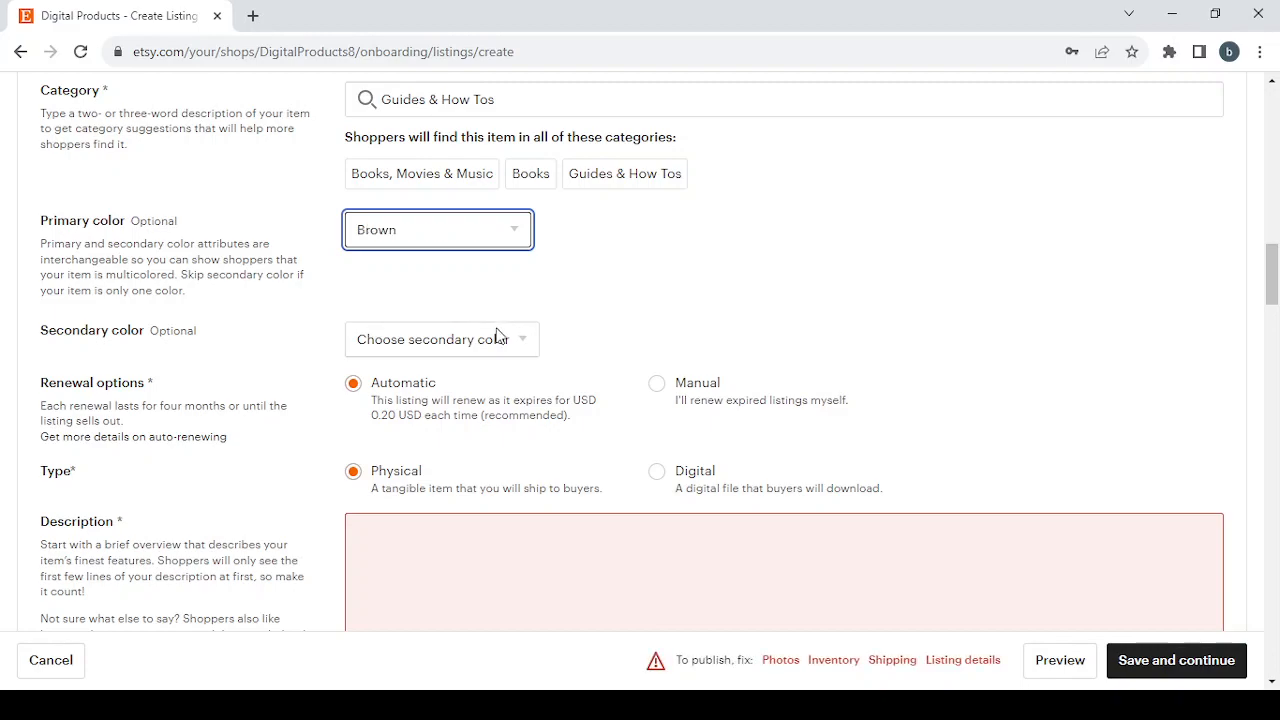
click(488, 353)
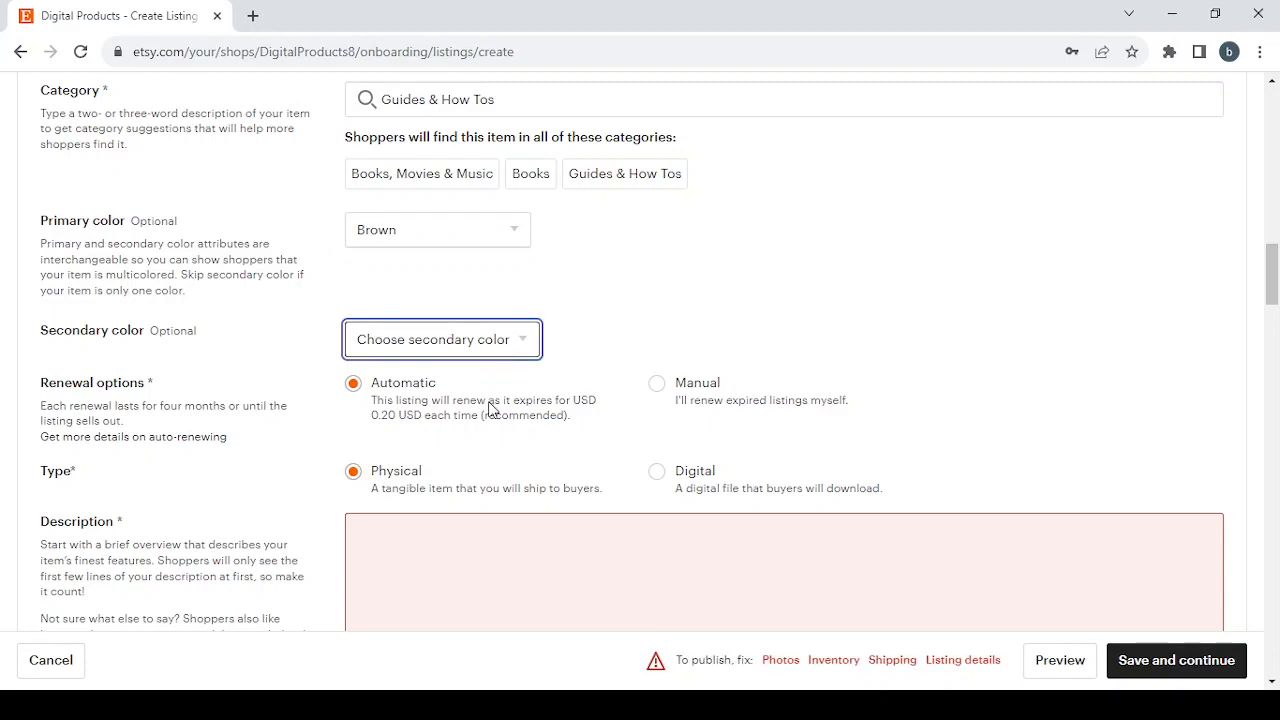
click(484, 431)
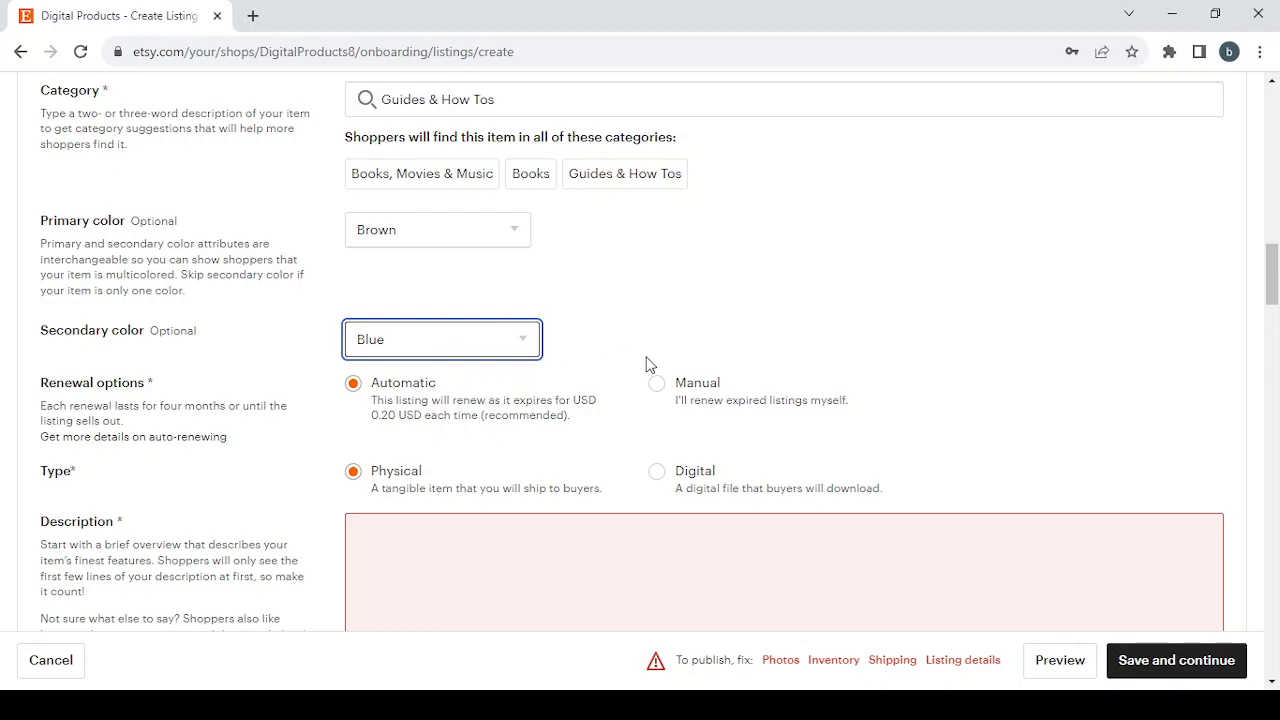
Step: Switch the listing's renewal option to Manual
scroll(646, 360, down, 2)
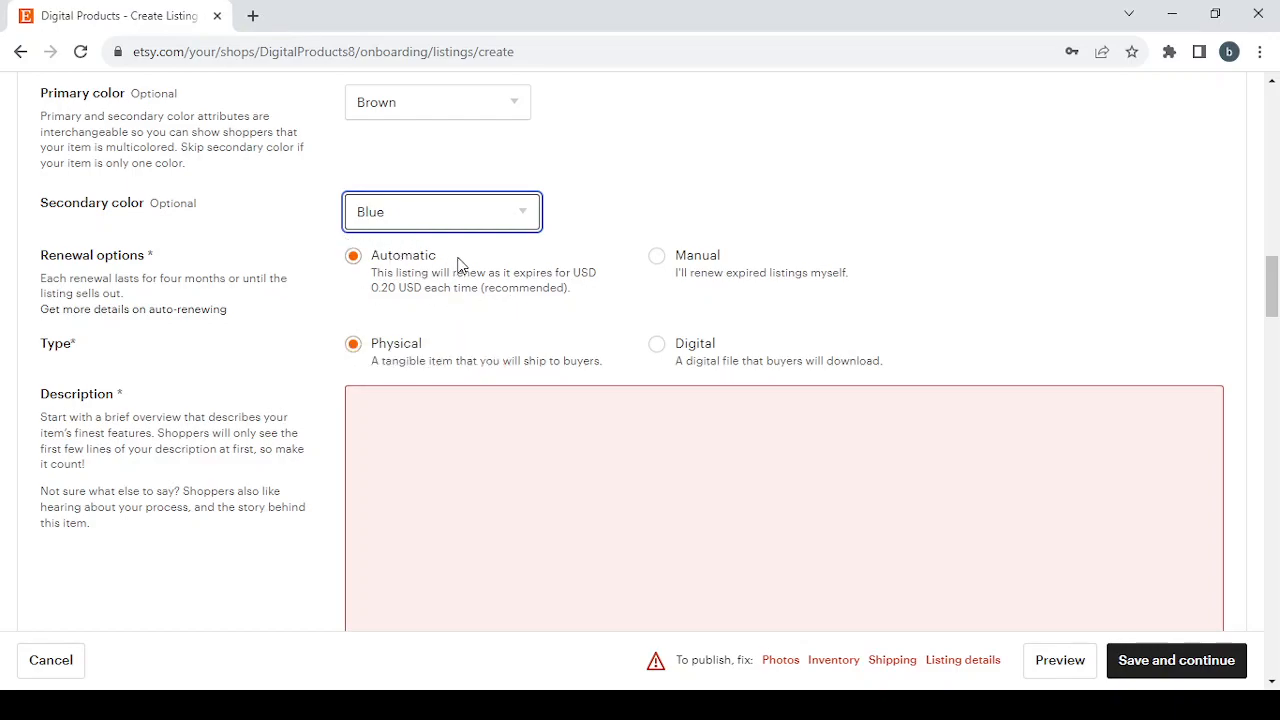
click(659, 256)
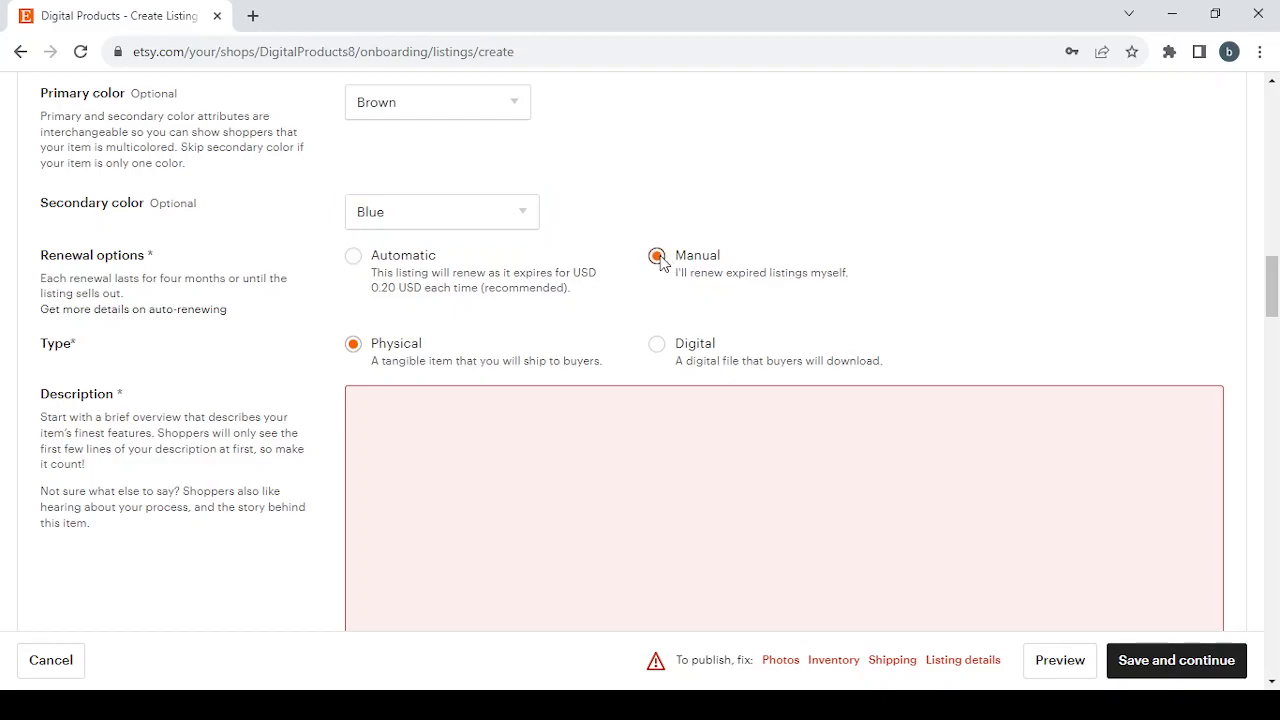
Step: Set the listing's type to Digital, a file that buyers will download
scroll(367, 337, down, 1)
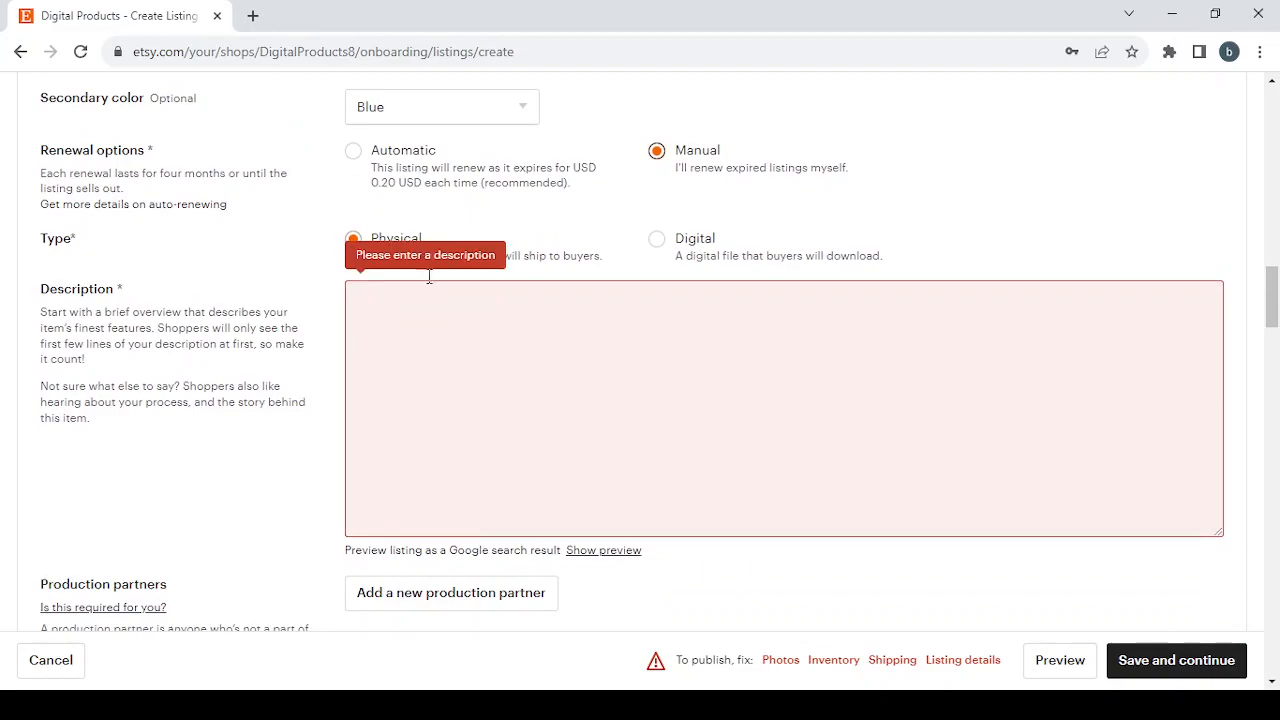
click(657, 240)
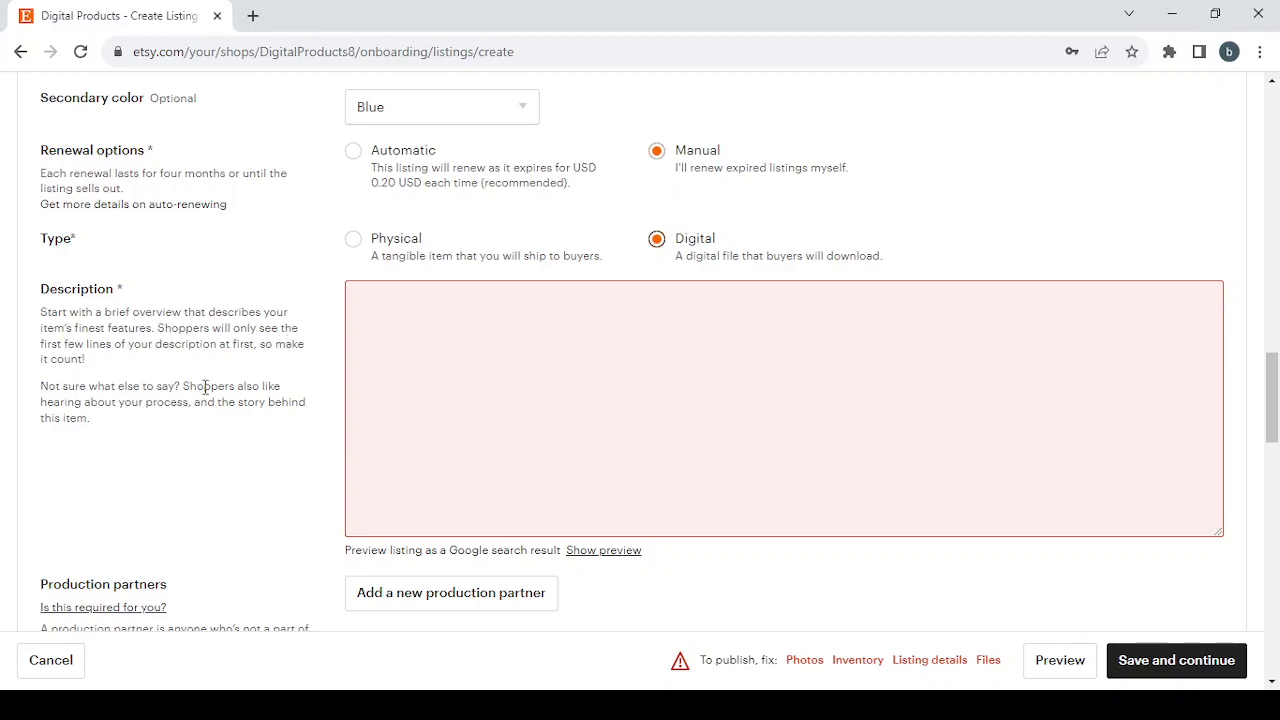
key(alt+Tab)
key(alt+Tab)
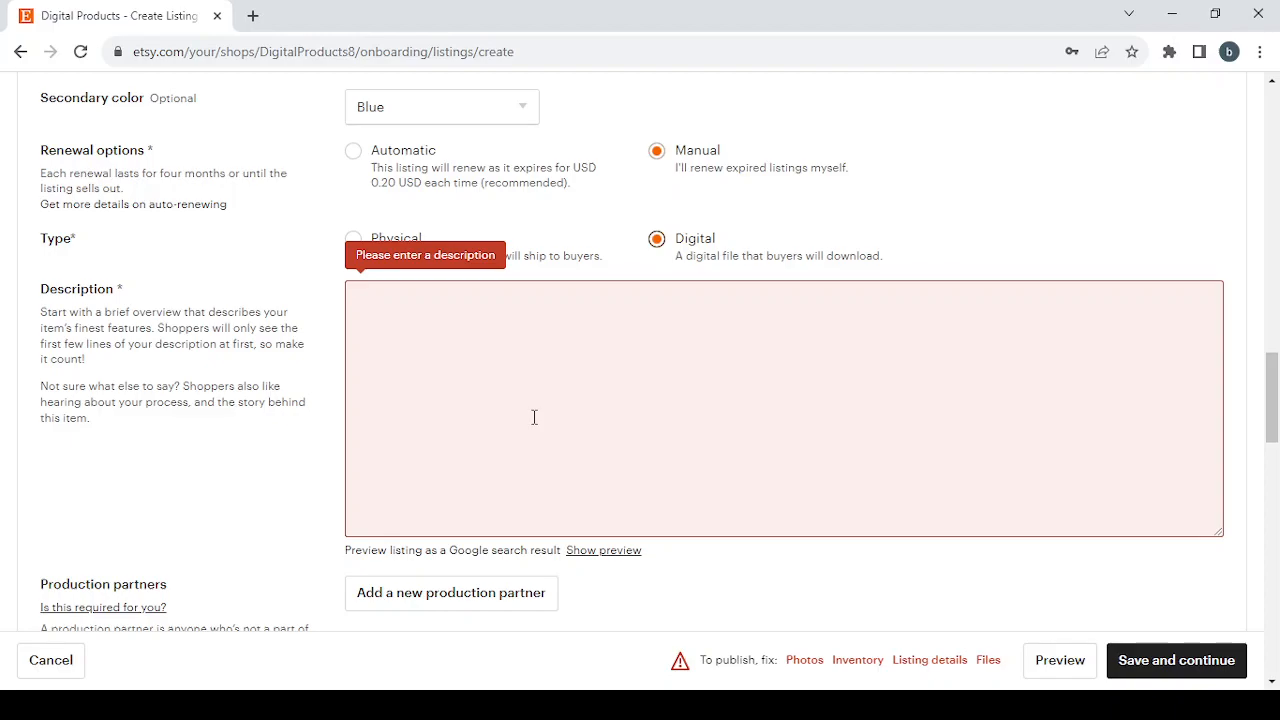
Step: Review the listing form's inventory and pricing, digital files, and returns and exchanges sections
scroll(534, 417, down, 8)
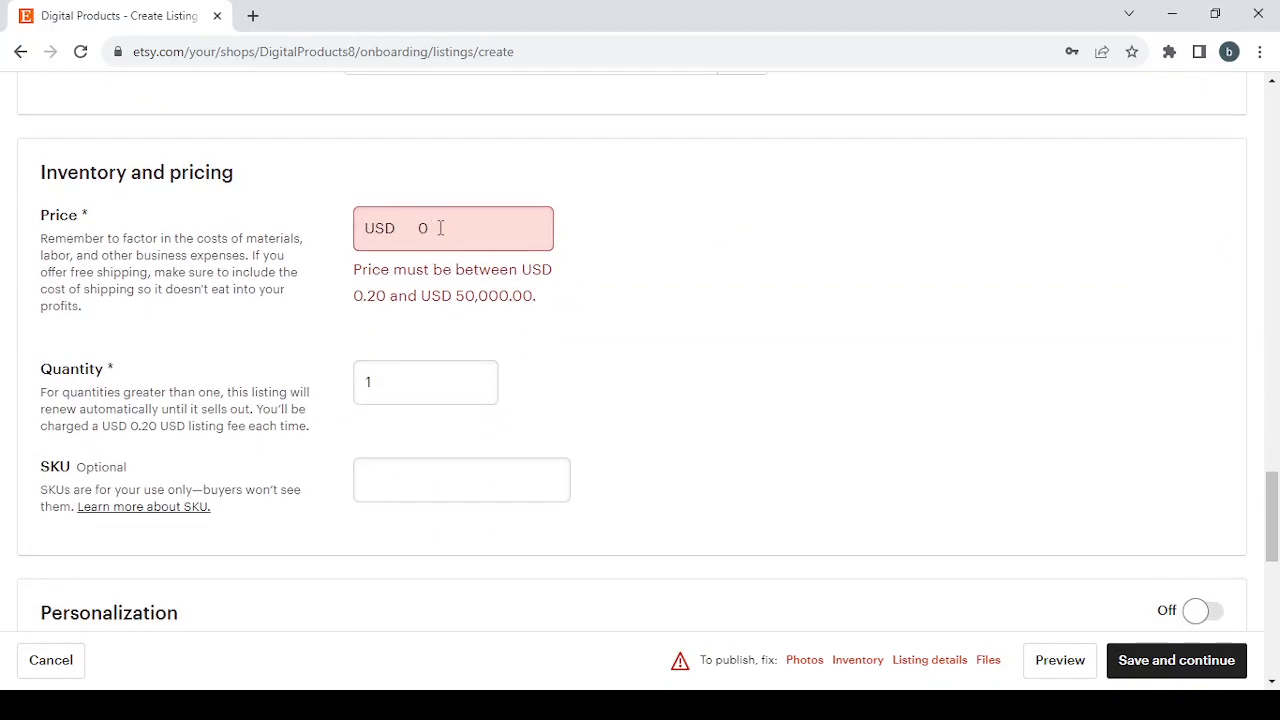
scroll(541, 380, down, 6)
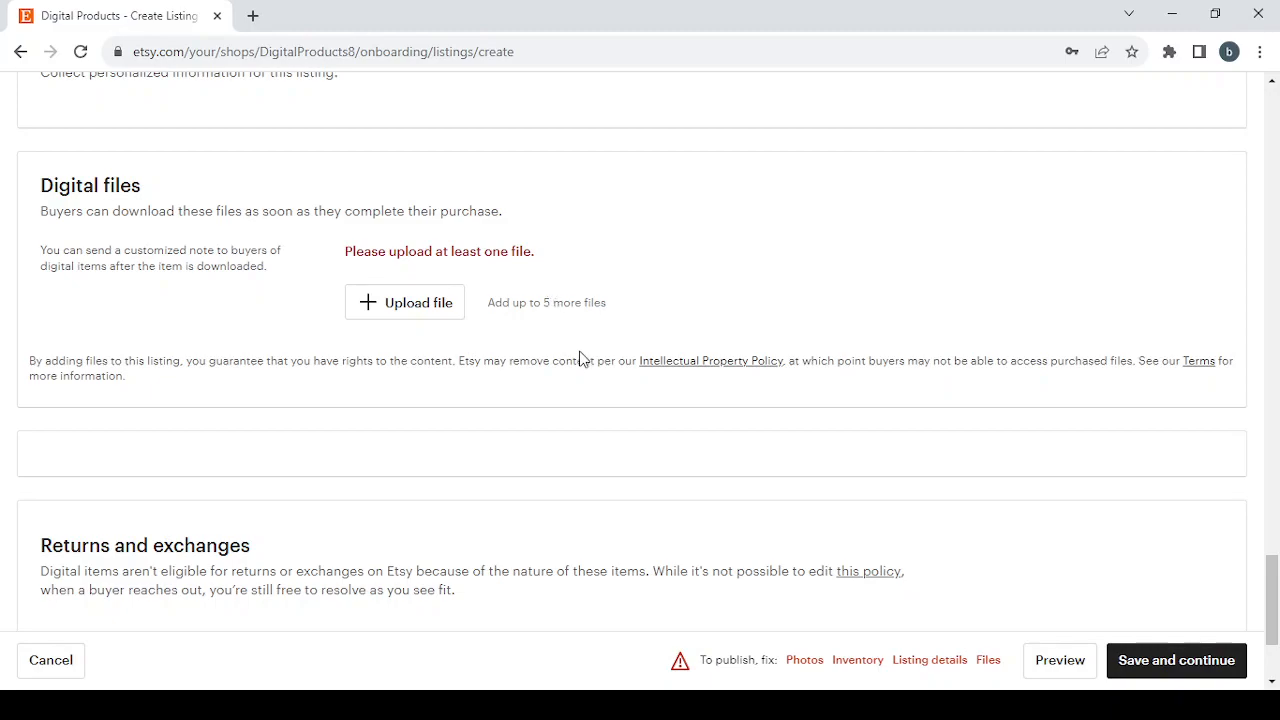
scroll(580, 357, down, 2)
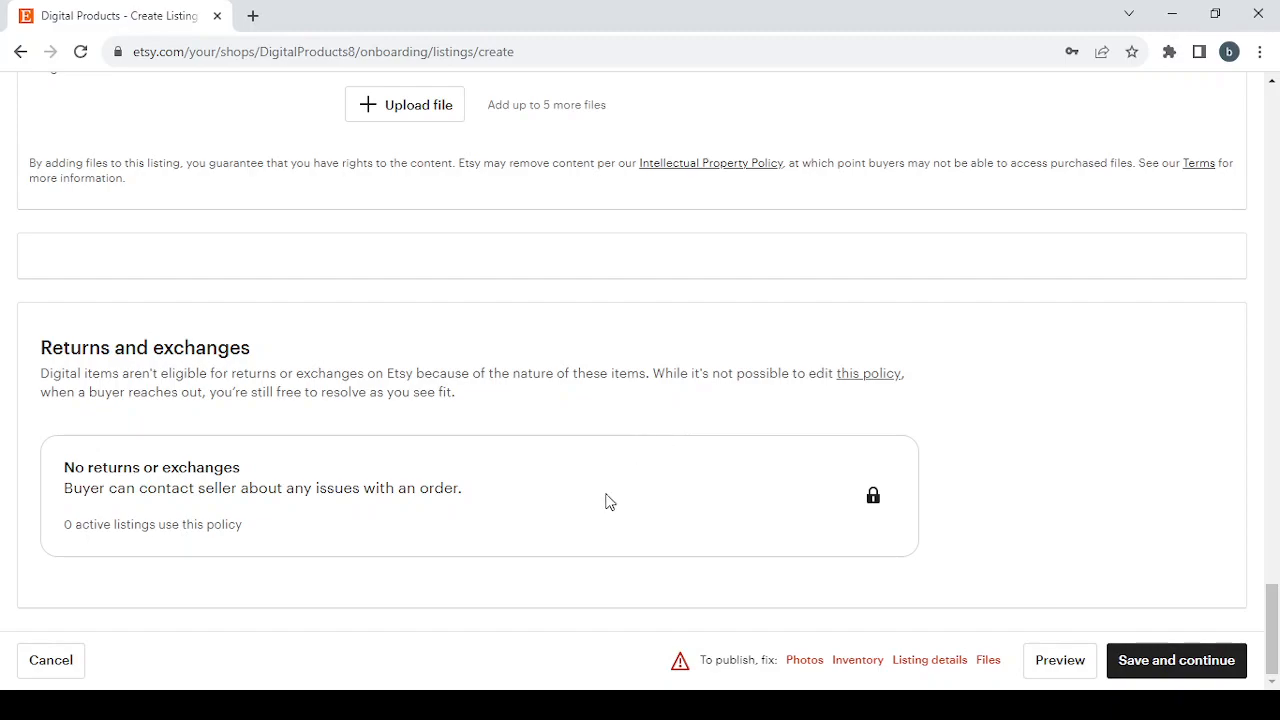
click(504, 705)
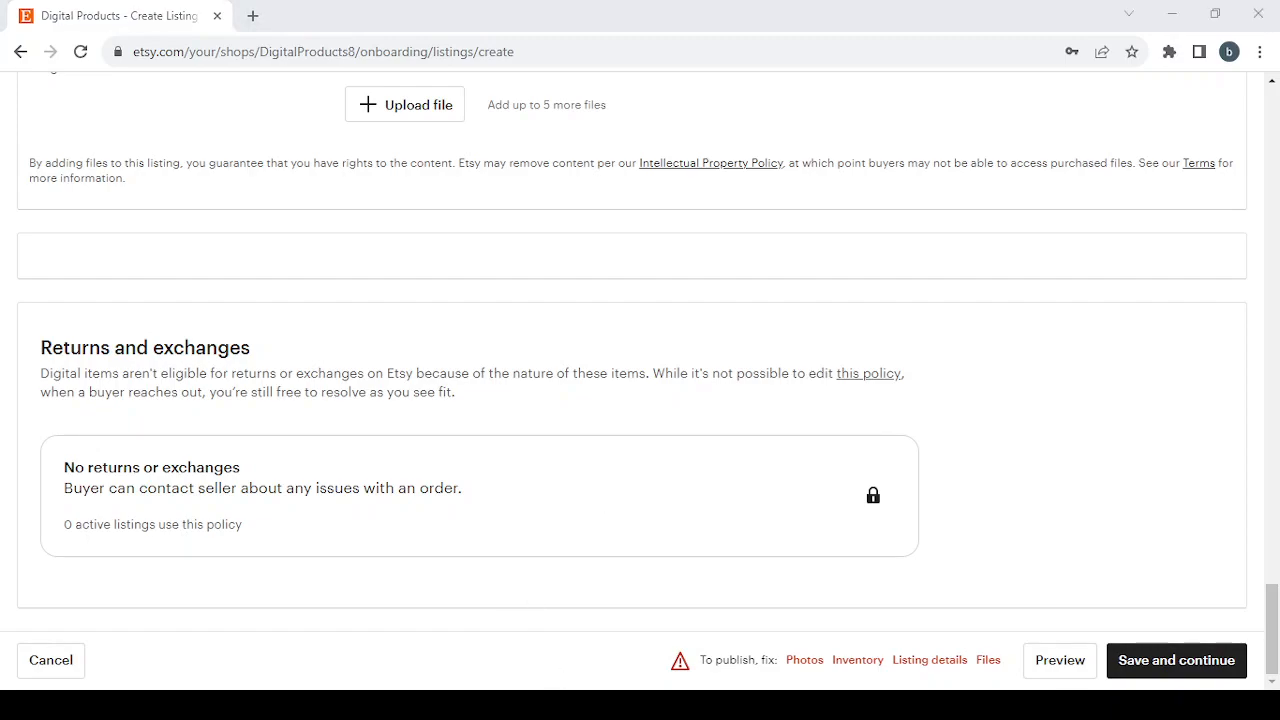